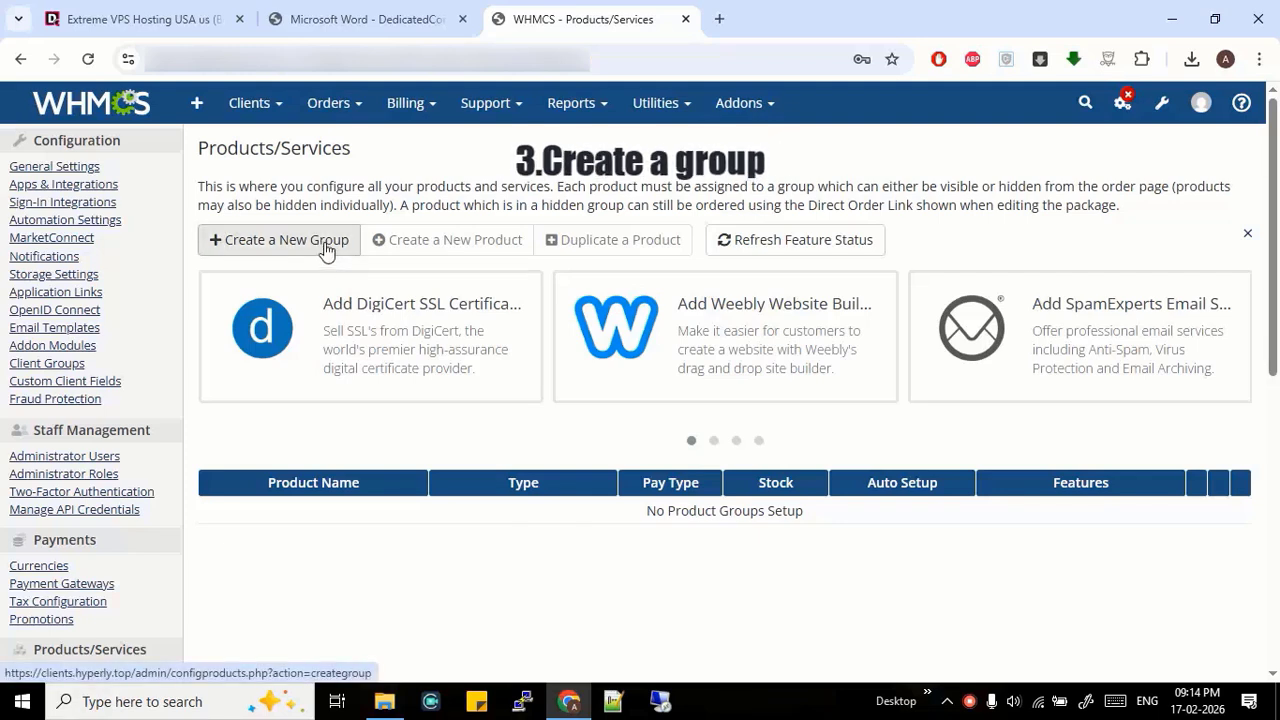
Step: Start a new product group and name it VPS Hosting - USA
{"action": "left_click", "coordinate": [326, 248]}
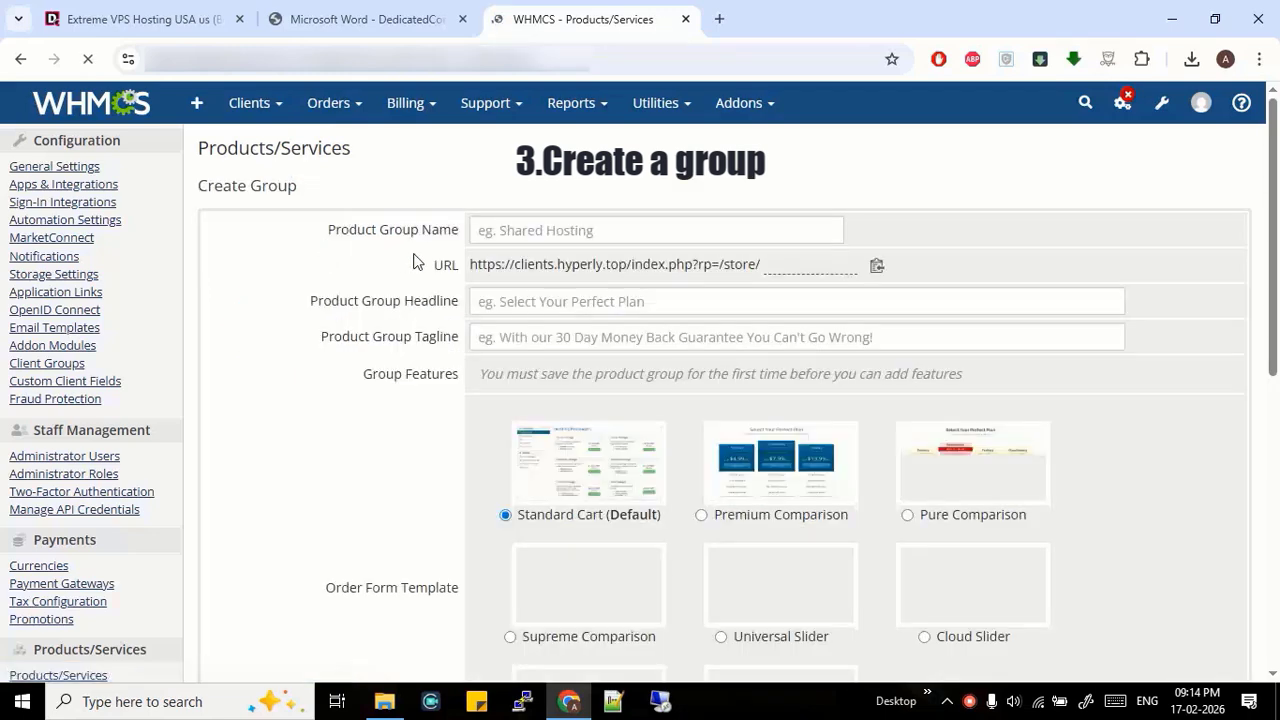
{"action": "left_click", "coordinate": [508, 228]}
{"action": "type", "text": "VP"}
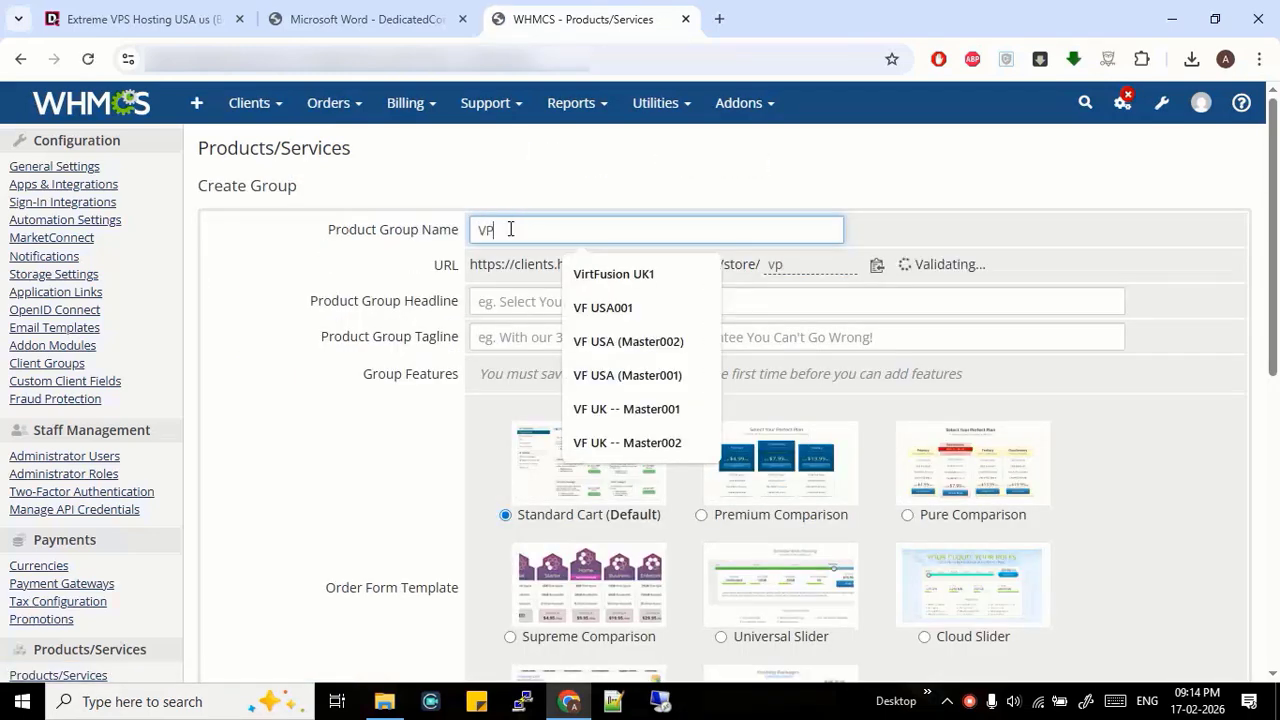
{"action": "key", "text": "BackSpace"}
{"action": "key", "text": "BackSpace"}
{"action": "type", "text": "VPS "}
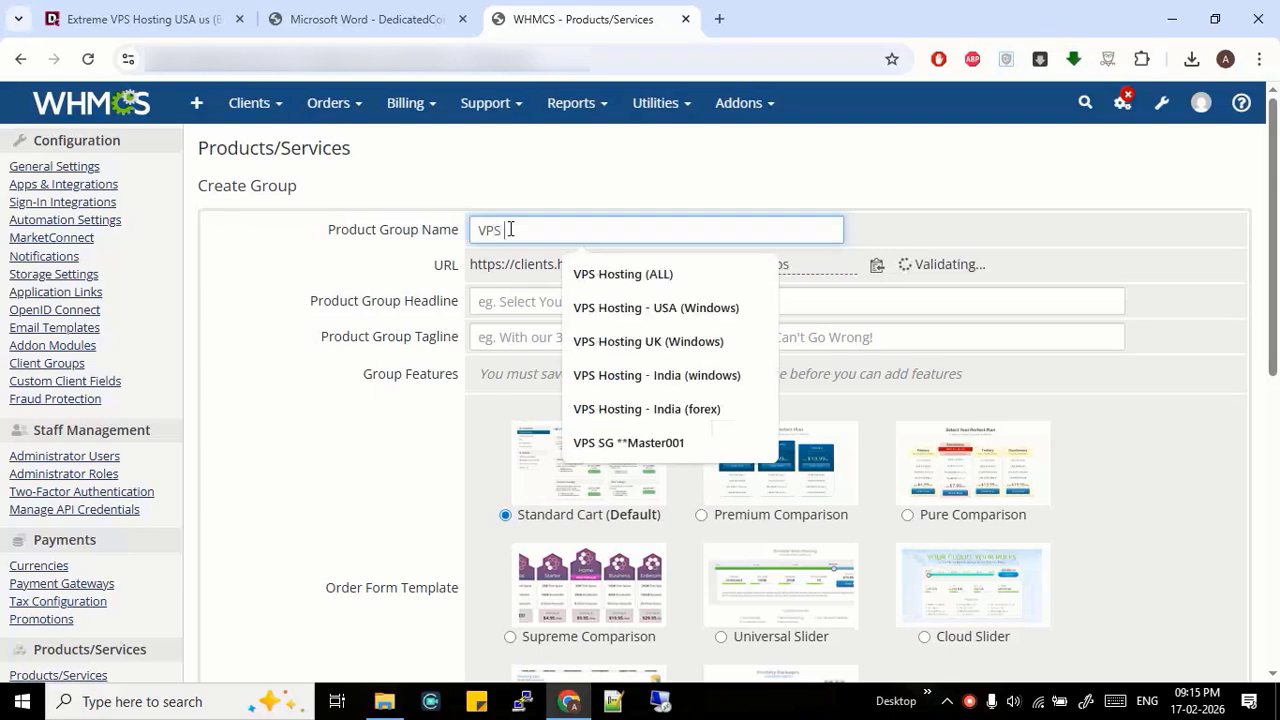
{"action": "type", "text": "Hosting"}
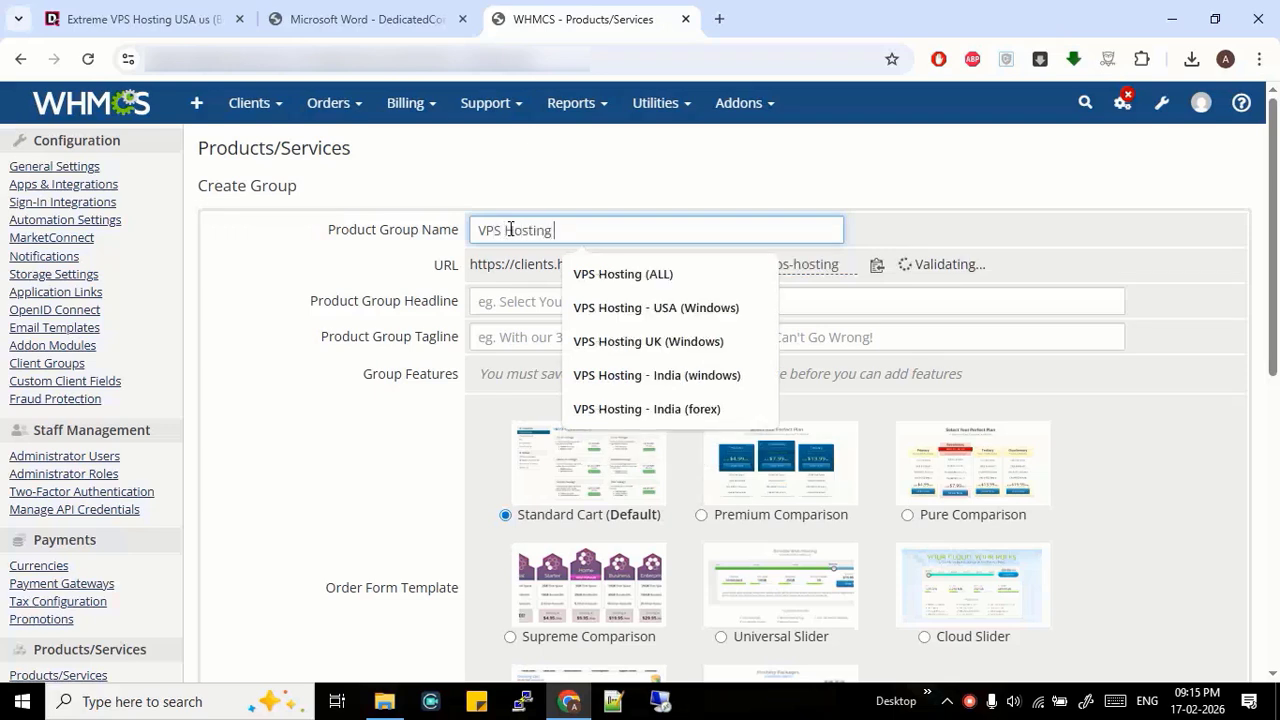
{"action": "type", "text": " - USA"}
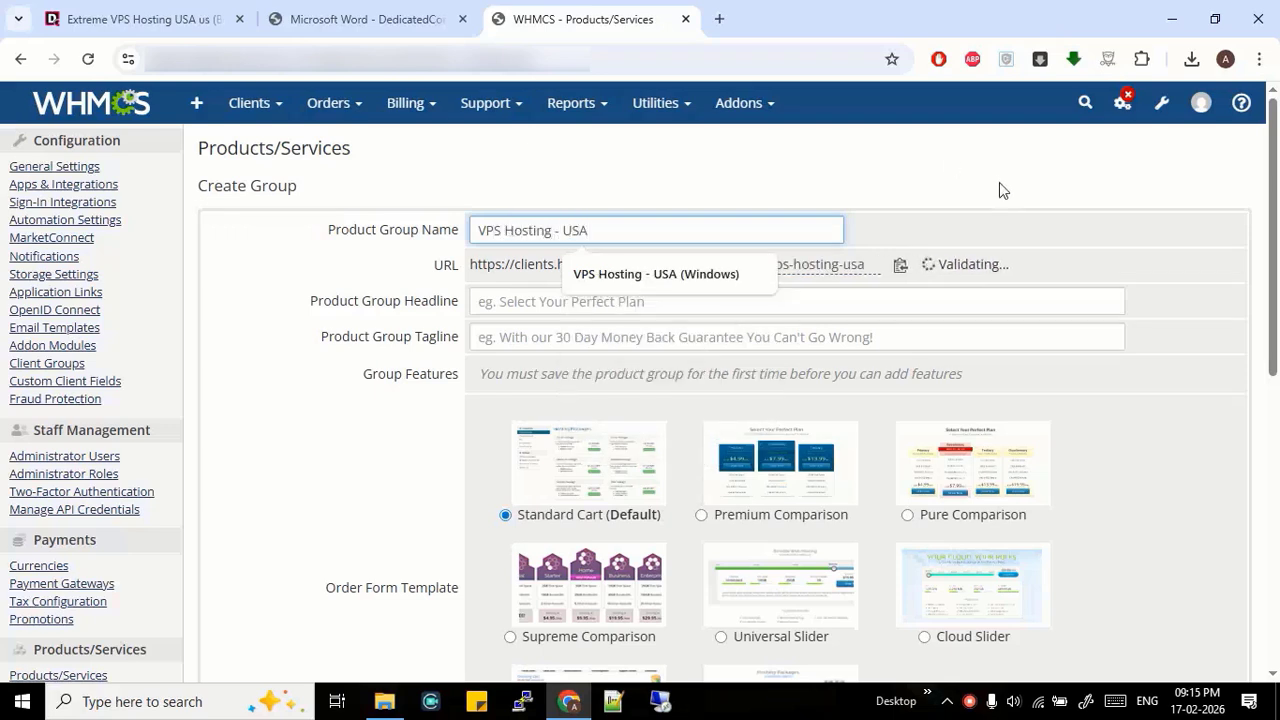
Step: Choose the Premium Comparison order form template for the group, save it and return to the product list
{"action": "left_click", "coordinate": [999, 190]}
{"action": "scroll", "coordinate": [745, 320], "scroll_direction": "down", "scroll_amount": 2}
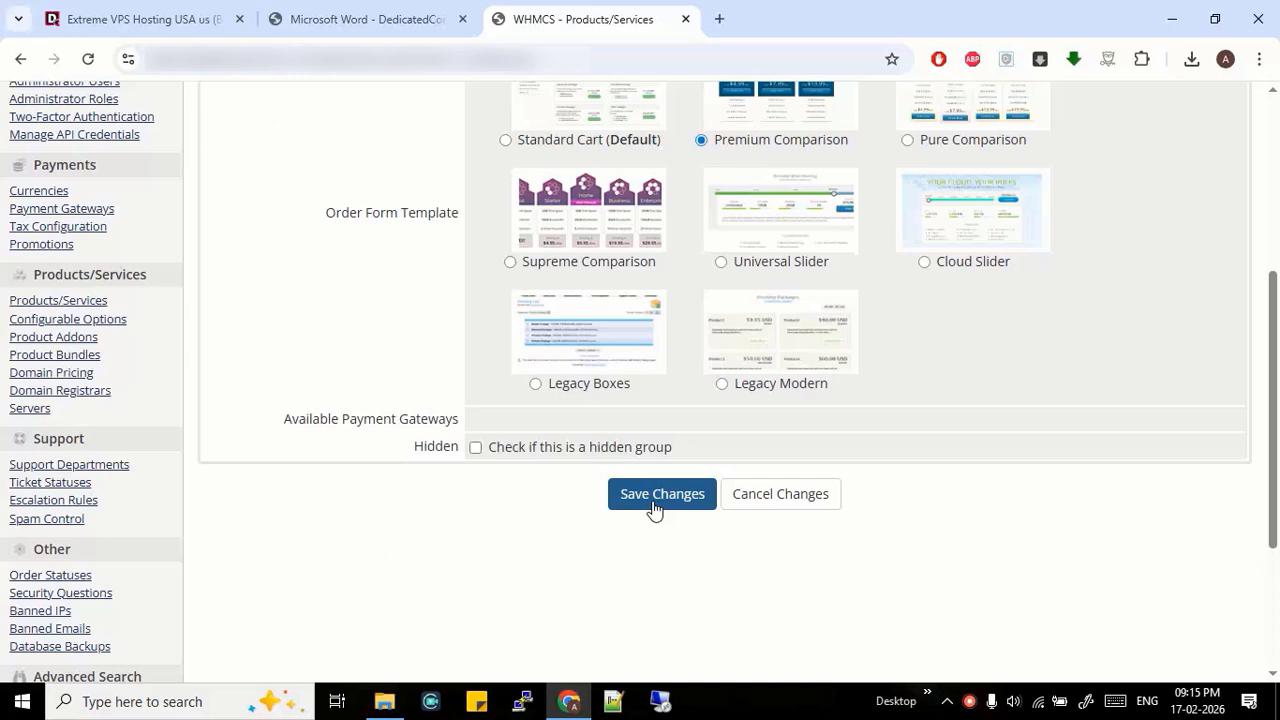
{"action": "left_click", "coordinate": [655, 508]}
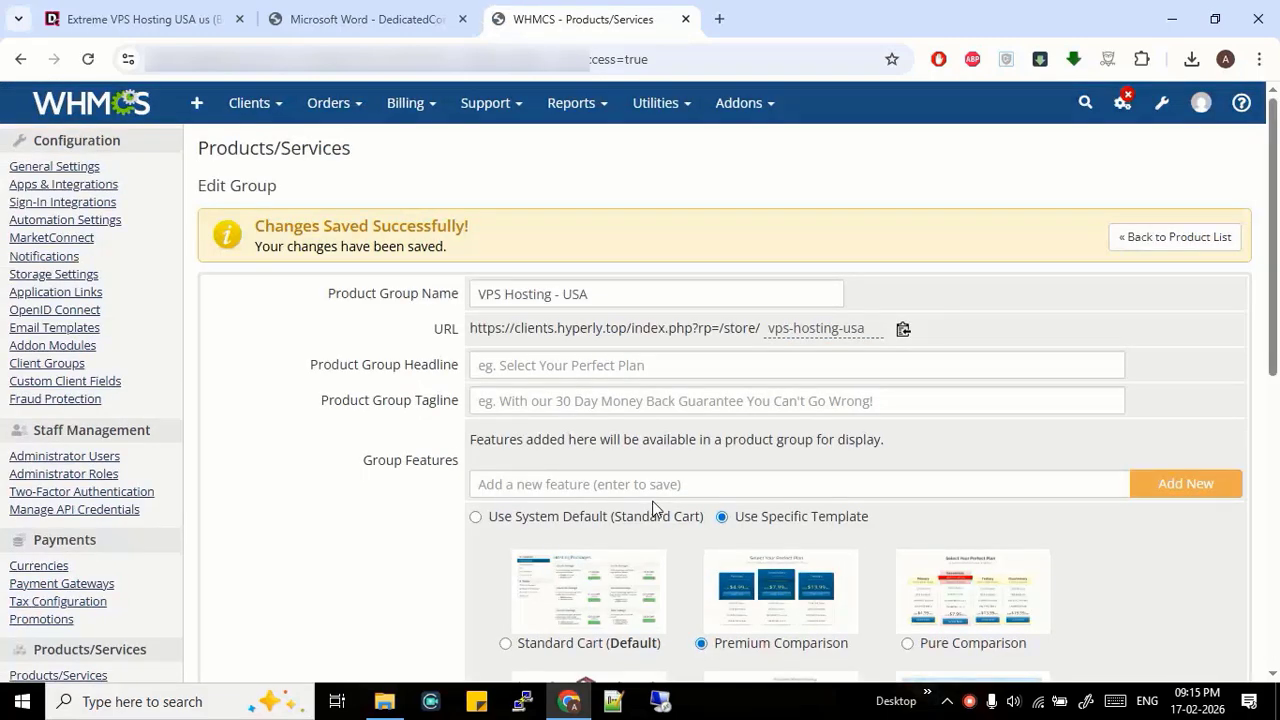
{"action": "left_click", "coordinate": [1212, 240]}
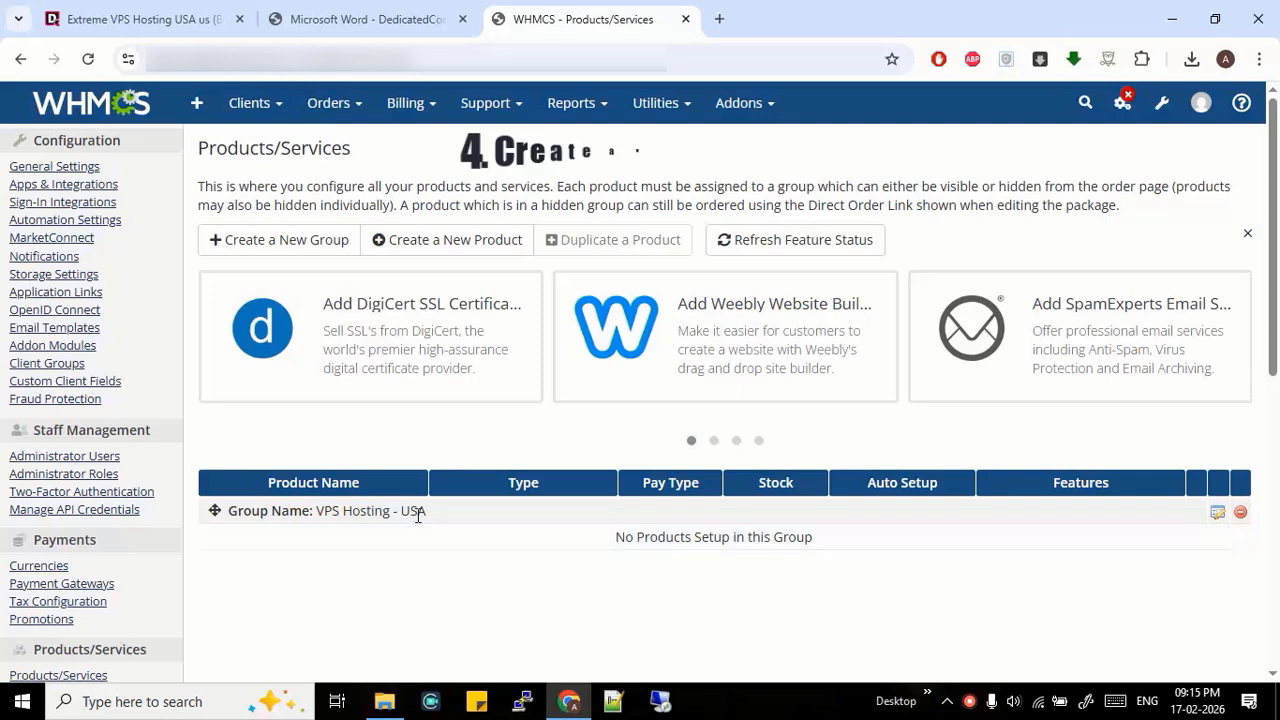
Step: Start a new Server/VPS product in the VPS Hosting - USA group and name it US-IRON4
{"action": "left_click", "coordinate": [492, 242]}
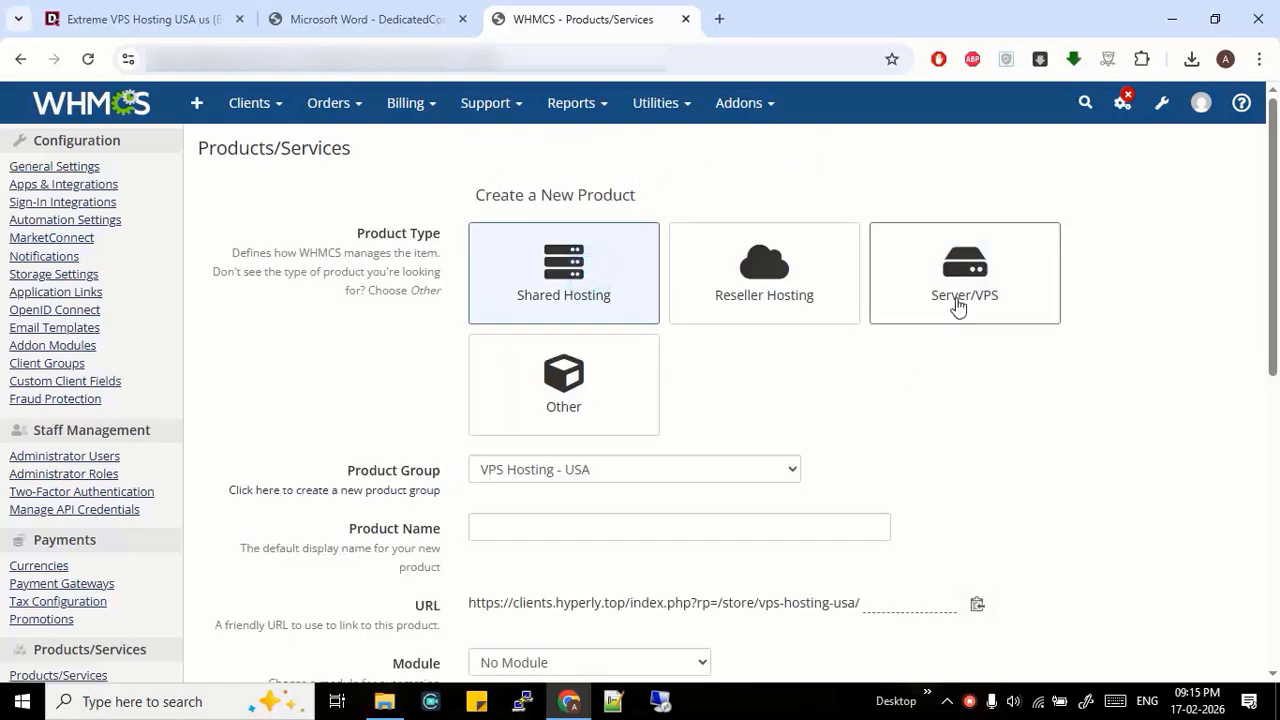
{"action": "left_click", "coordinate": [957, 306]}
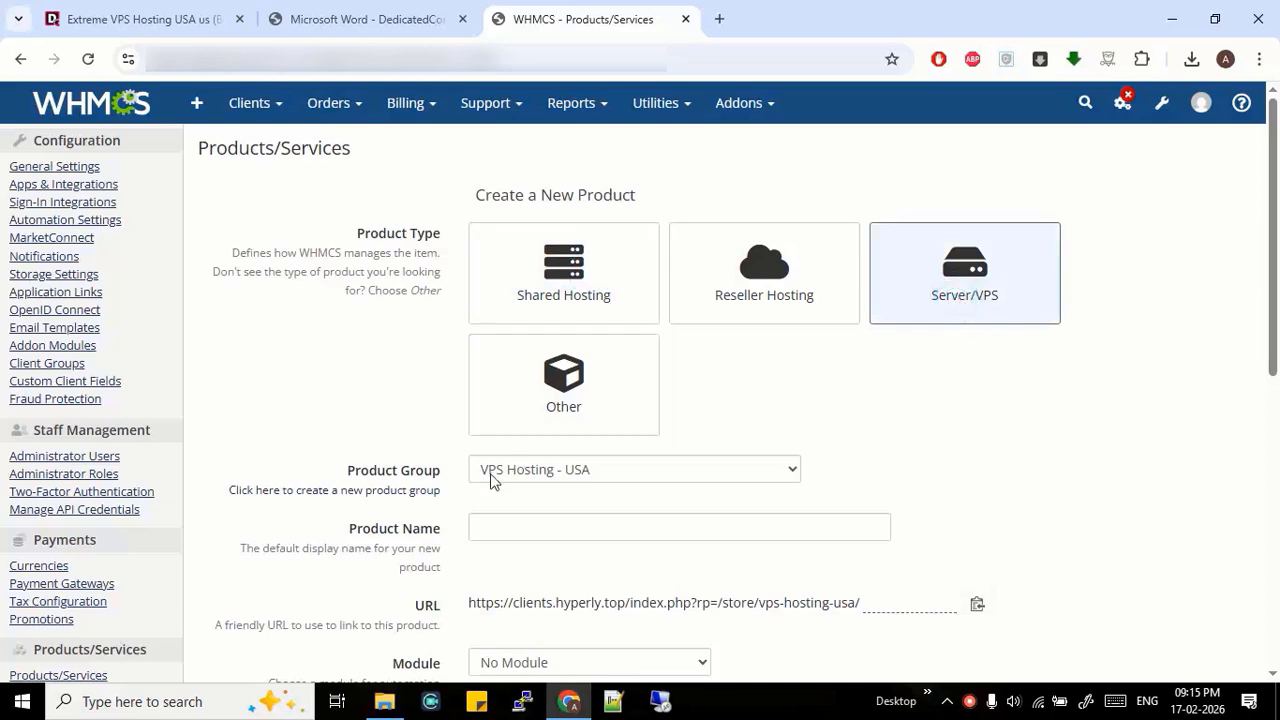
{"action": "left_click", "coordinate": [531, 474]}
{"action": "left_click", "coordinate": [531, 470]}
{"action": "scroll", "coordinate": [937, 442], "scroll_direction": "down", "scroll_amount": 1}
{"action": "left_click", "coordinate": [140, 19]}
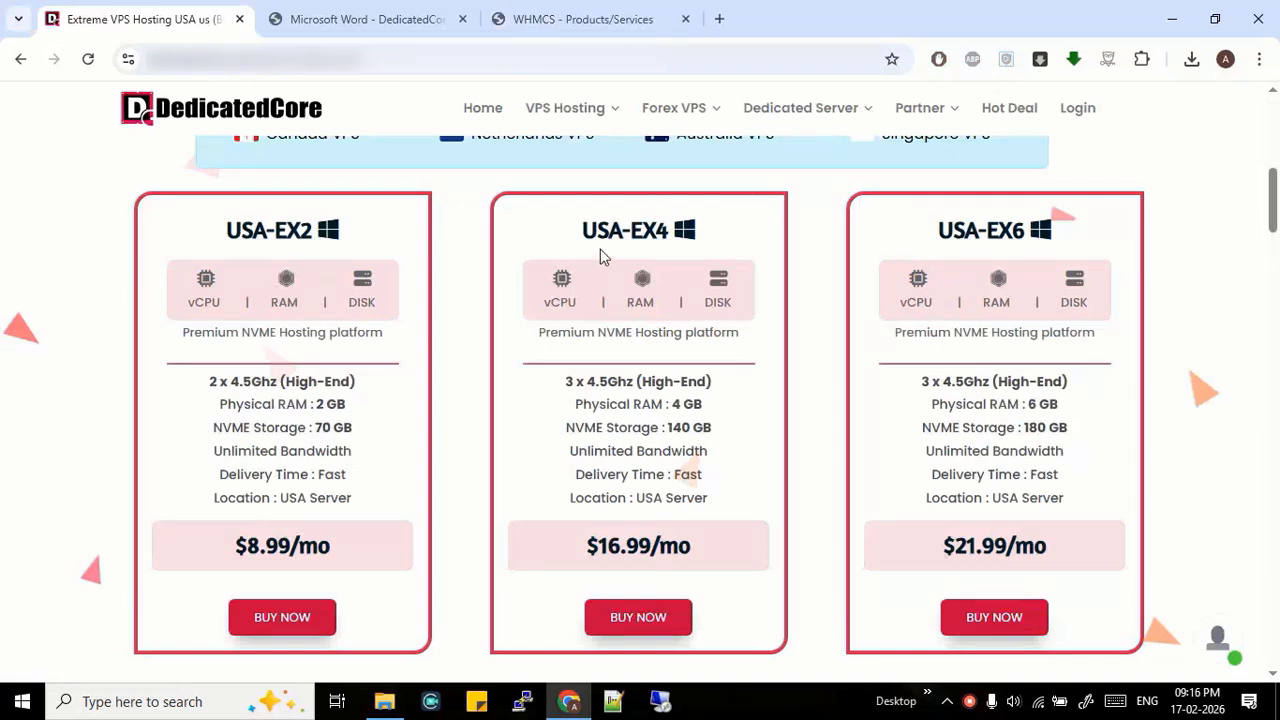
{"action": "key", "text": "ctrl+shift+Tab"}
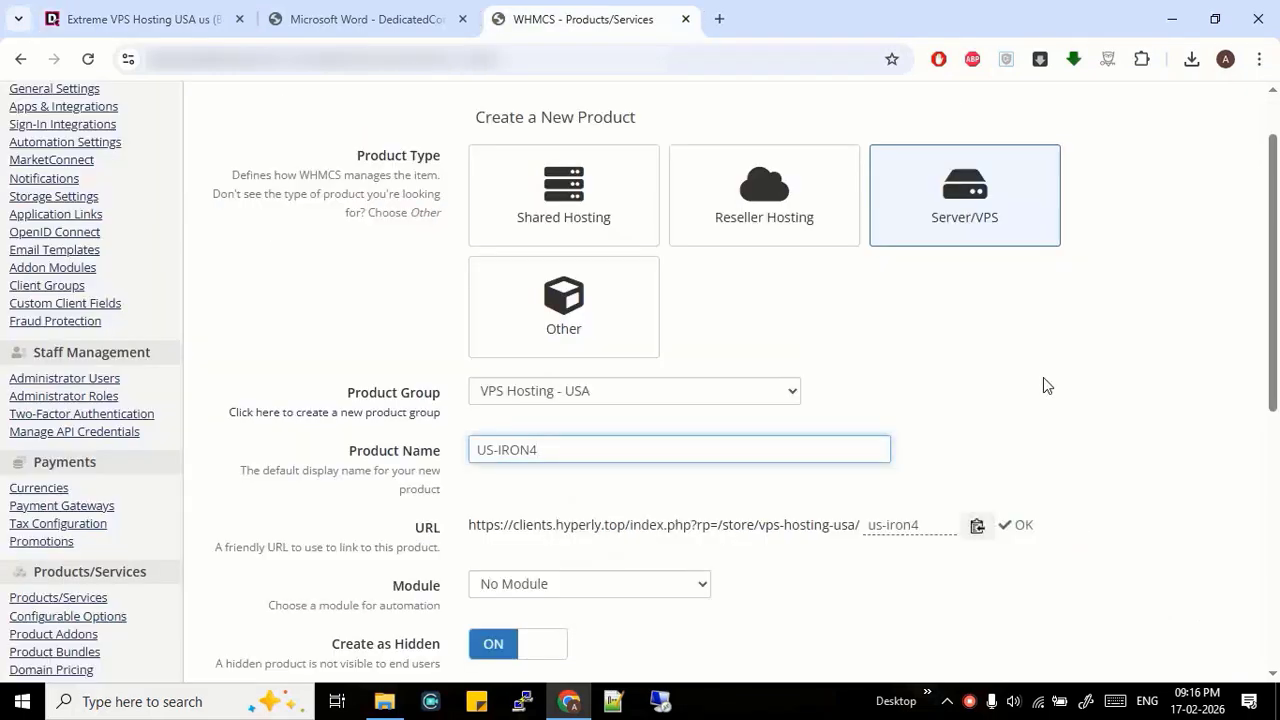
Step: Assign the DedicatedCore Reseller Module, turn off Create as Hidden and continue to the product's settings
{"action": "scroll", "coordinate": [531, 463], "scroll_direction": "down", "scroll_amount": 1}
{"action": "left_click", "coordinate": [537, 491]}
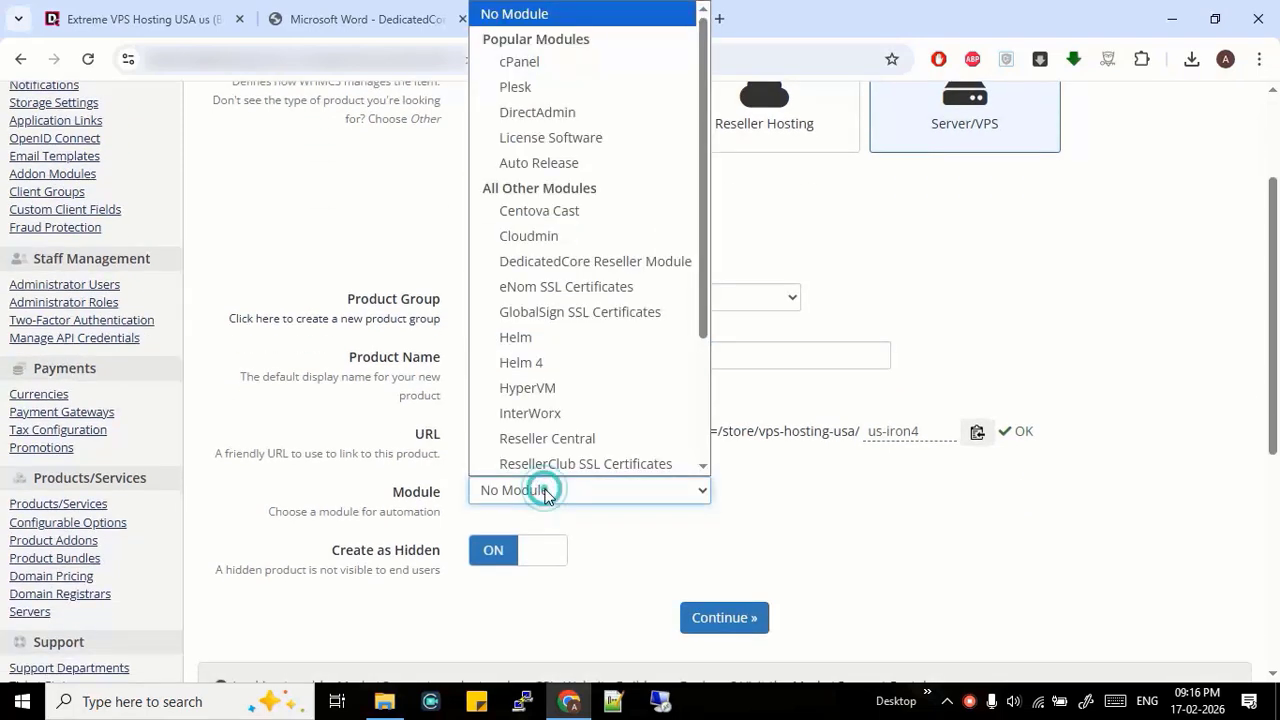
{"action": "left_click", "coordinate": [575, 263]}
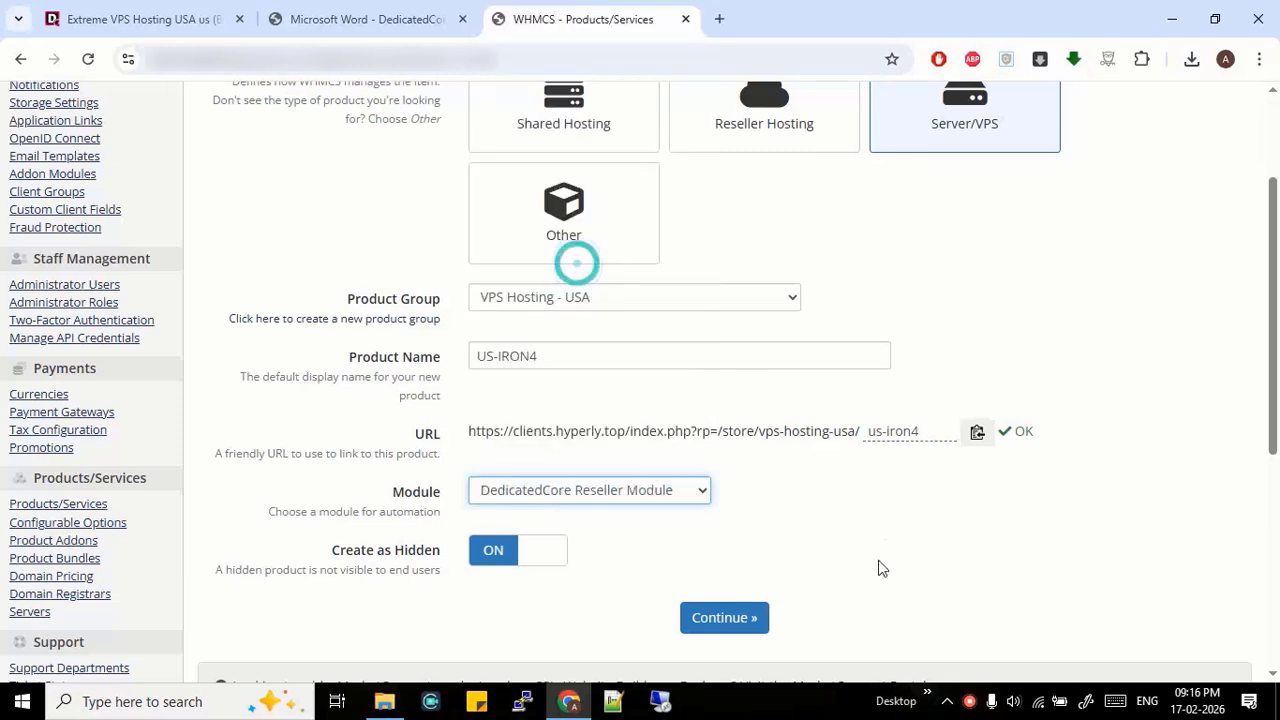
{"action": "left_click", "coordinate": [539, 563]}
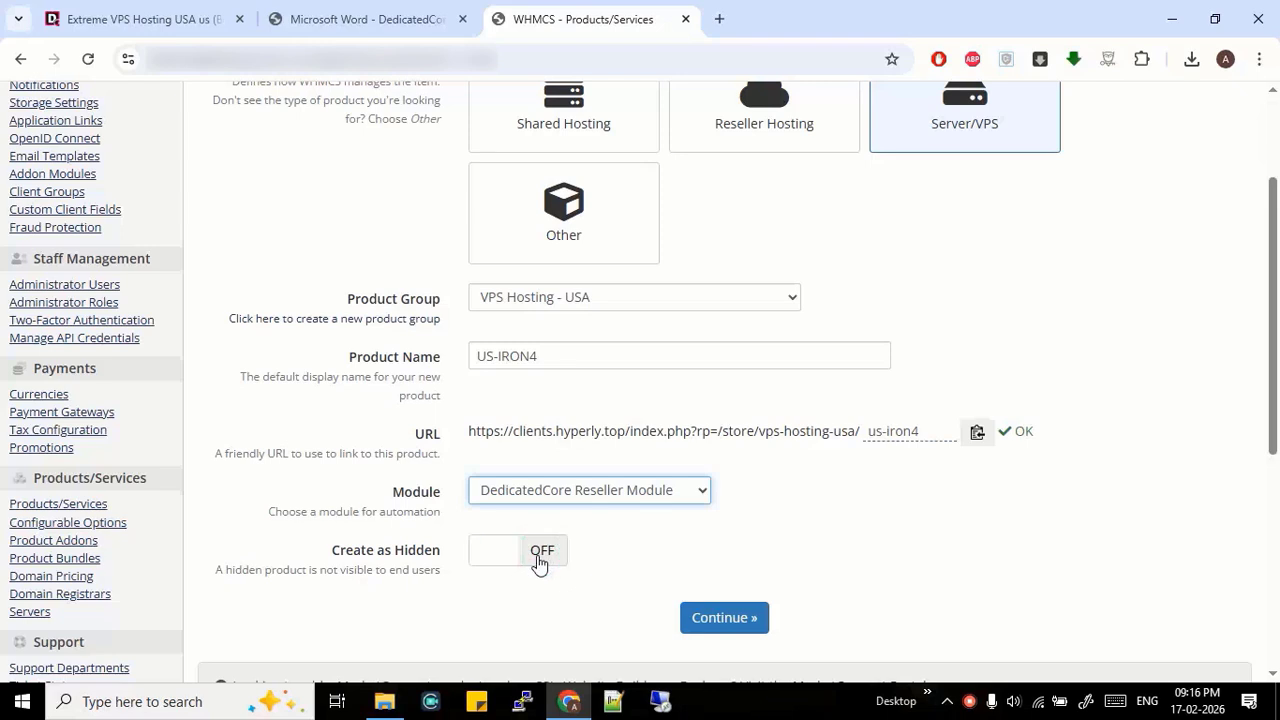
{"action": "left_click", "coordinate": [730, 625]}
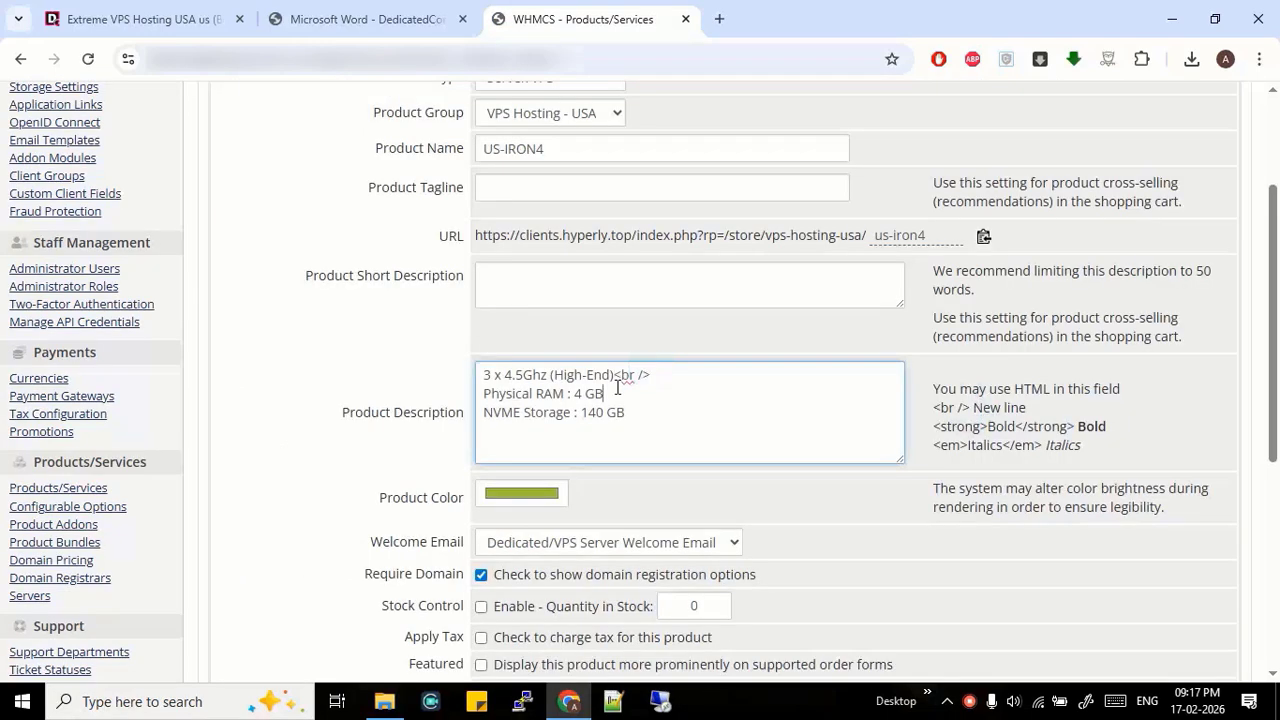
Step: Add <br /> to the end of the Physical RAM and NVME Storage lines in the product description
{"action": "type", "text": "<br />"}
{"action": "left_click", "coordinate": [660, 412]}
{"action": "type", "text": "<br />"}
{"action": "left_click", "coordinate": [557, 496]}
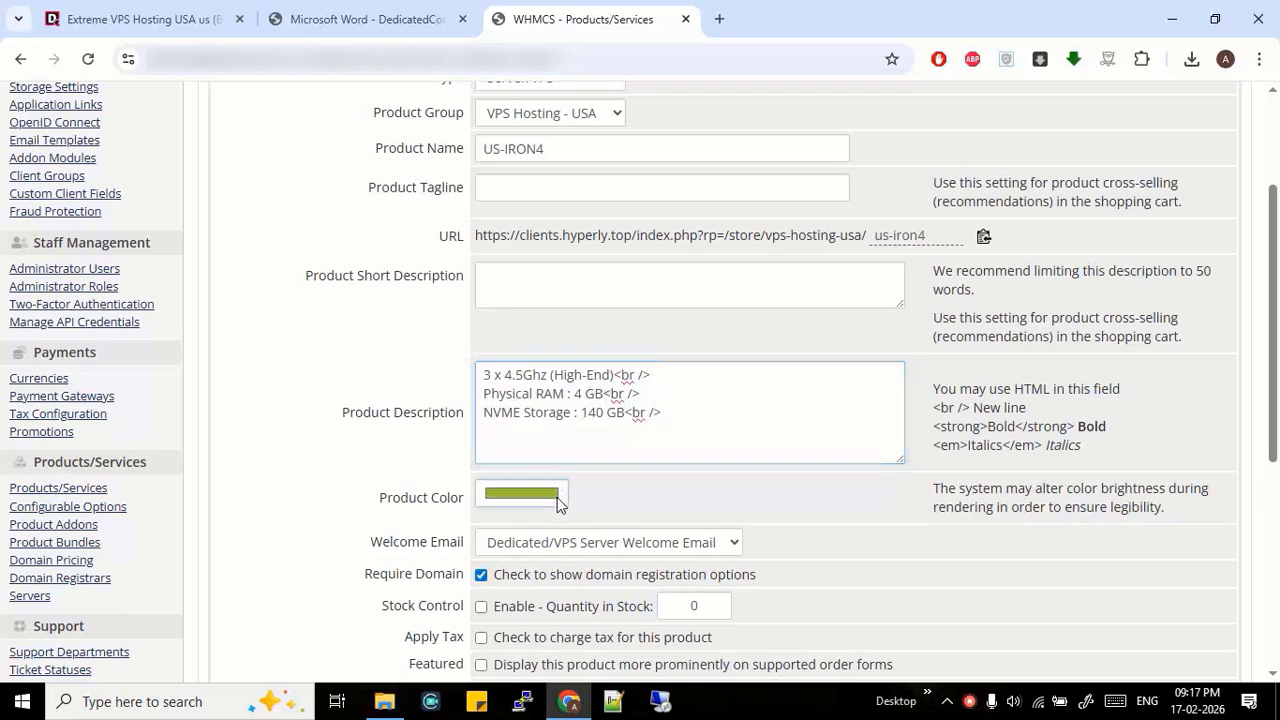
{"action": "left_click", "coordinate": [639, 494]}
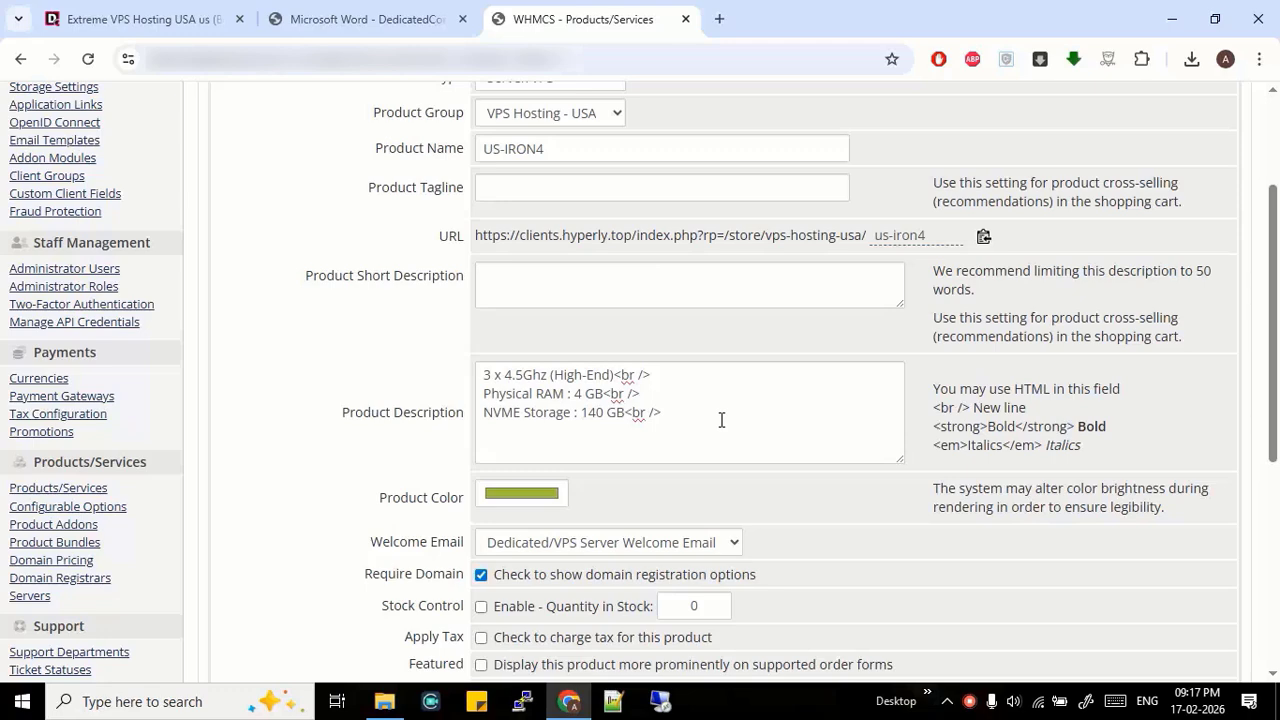
Step: Turn off the product's domain requirement and set its payment type to Recurring
{"action": "scroll", "coordinate": [721, 420], "scroll_direction": "down", "scroll_amount": 3}
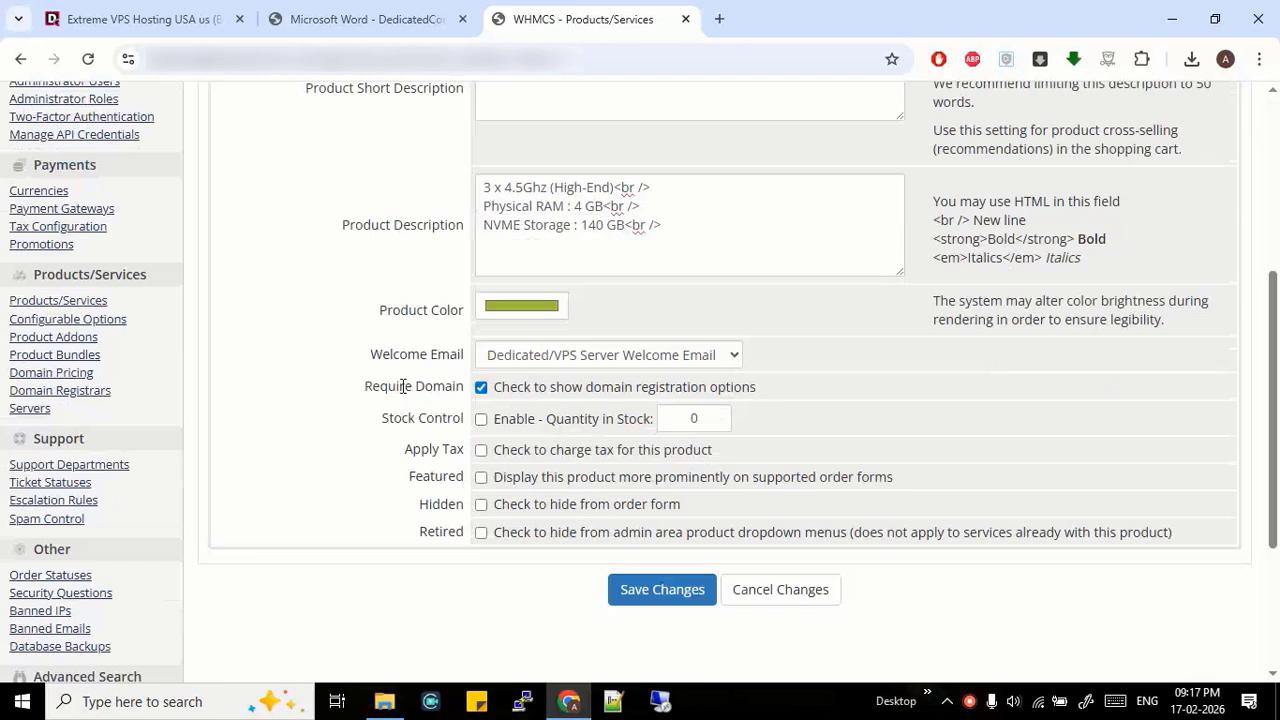
{"action": "left_click", "coordinate": [482, 389]}
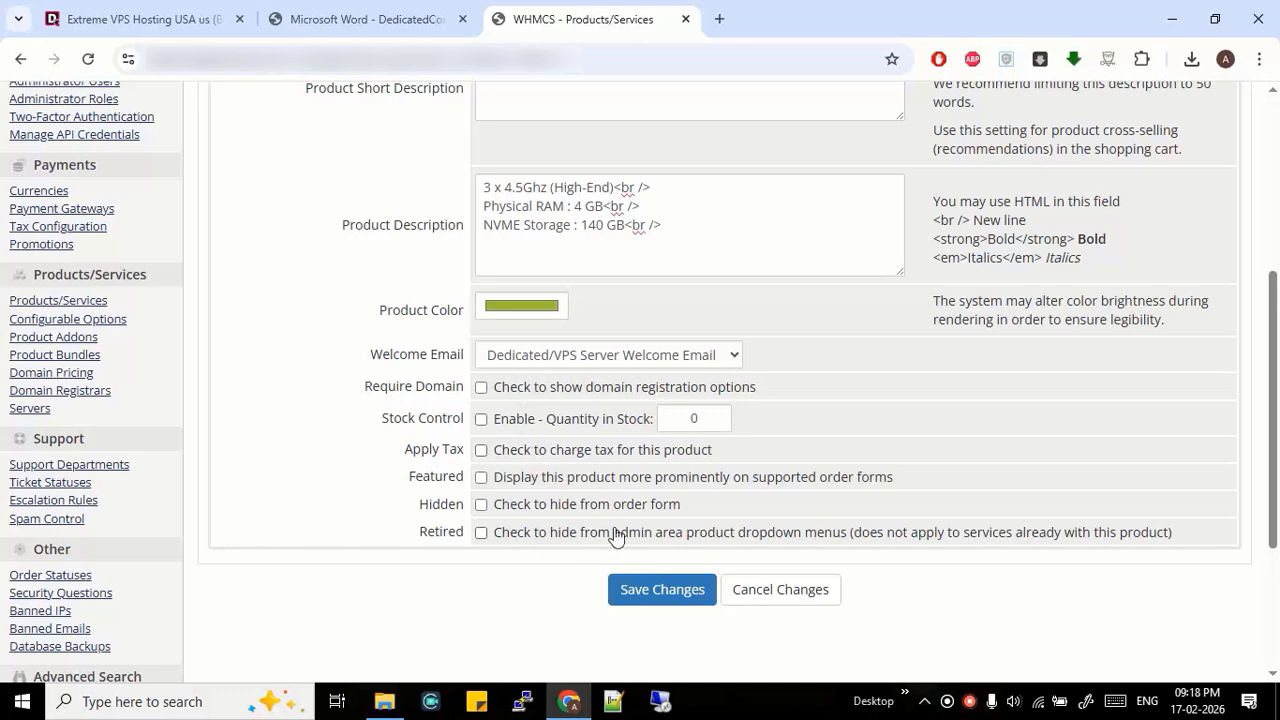
{"action": "scroll", "coordinate": [620, 508], "scroll_direction": "up", "scroll_amount": 4}
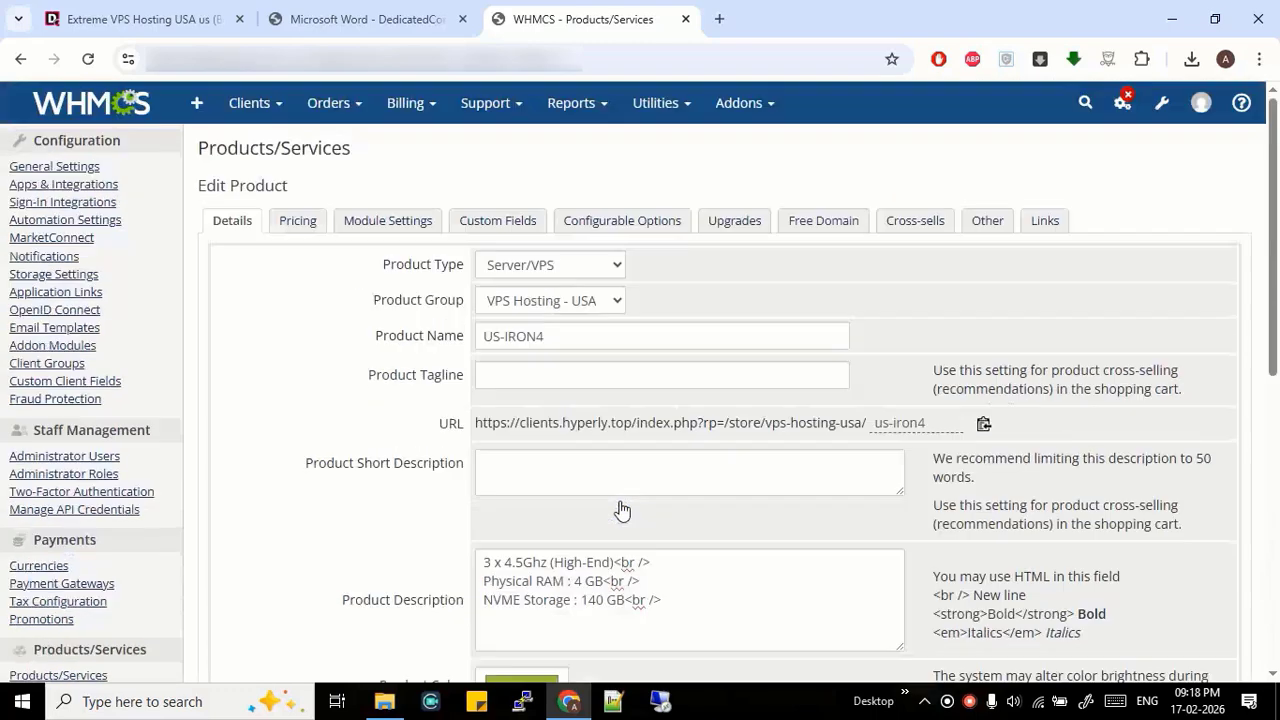
{"action": "left_click", "coordinate": [296, 221]}
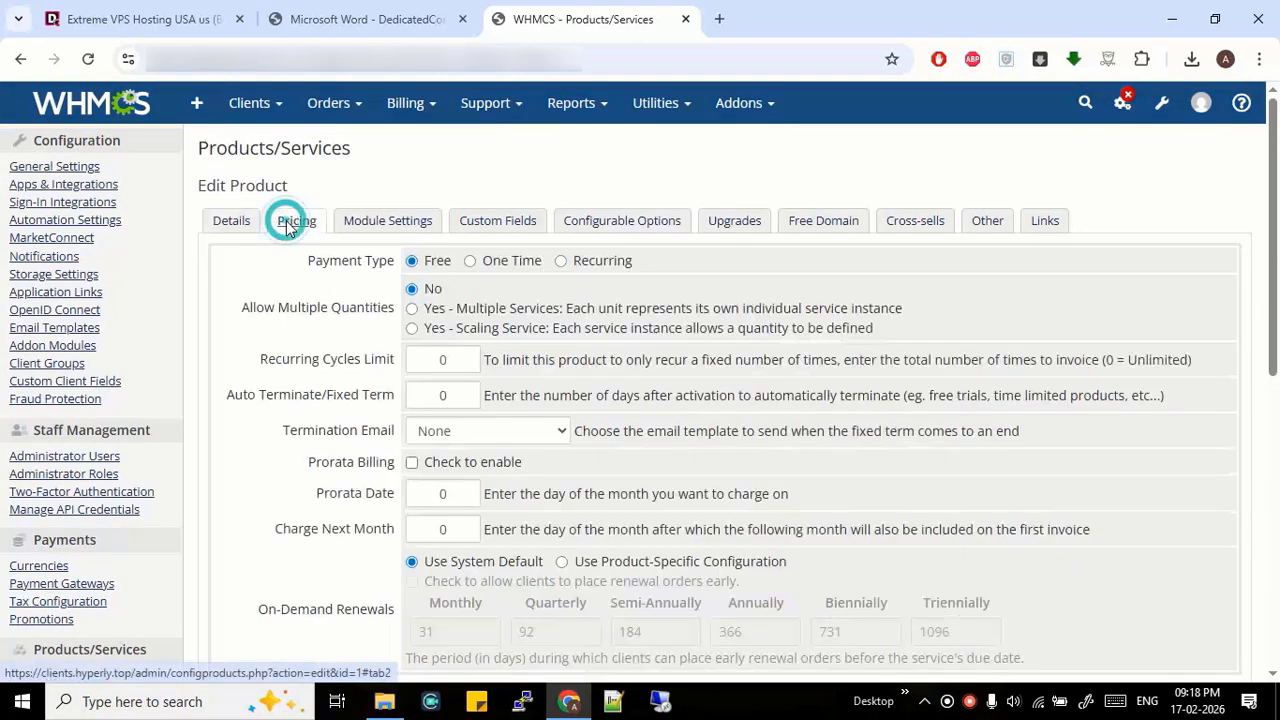
{"action": "left_click", "coordinate": [561, 261]}
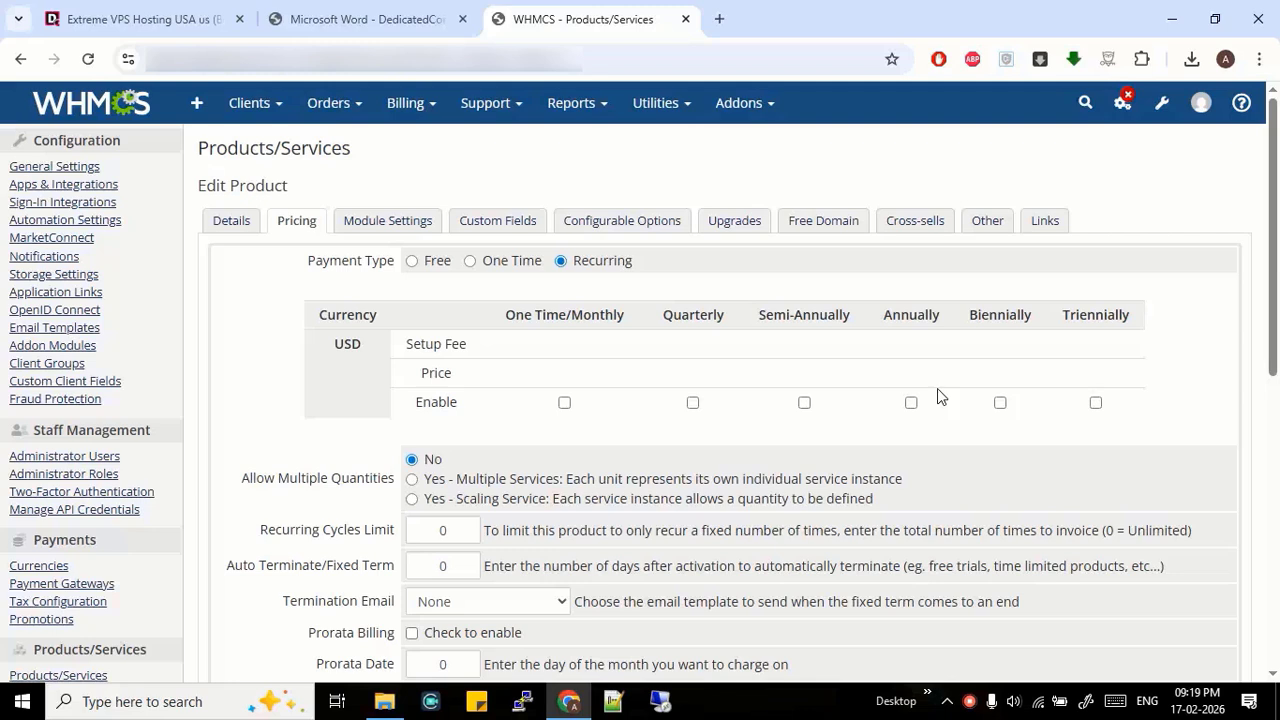
Step: Check the USA-EX4 plan's prices for each billing cycle on the DedicatedCore order page, and return to WHMCS
{"action": "left_click", "coordinate": [178, 15]}
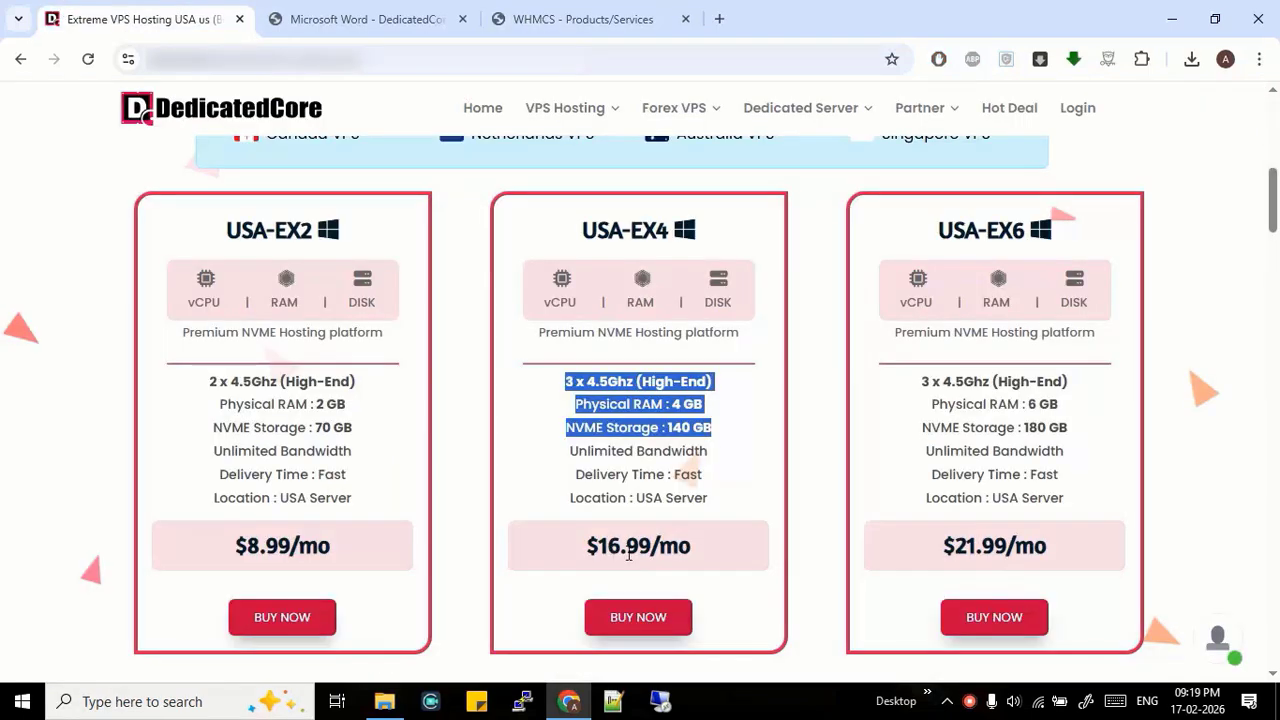
{"action": "left_click", "coordinate": [640, 618]}
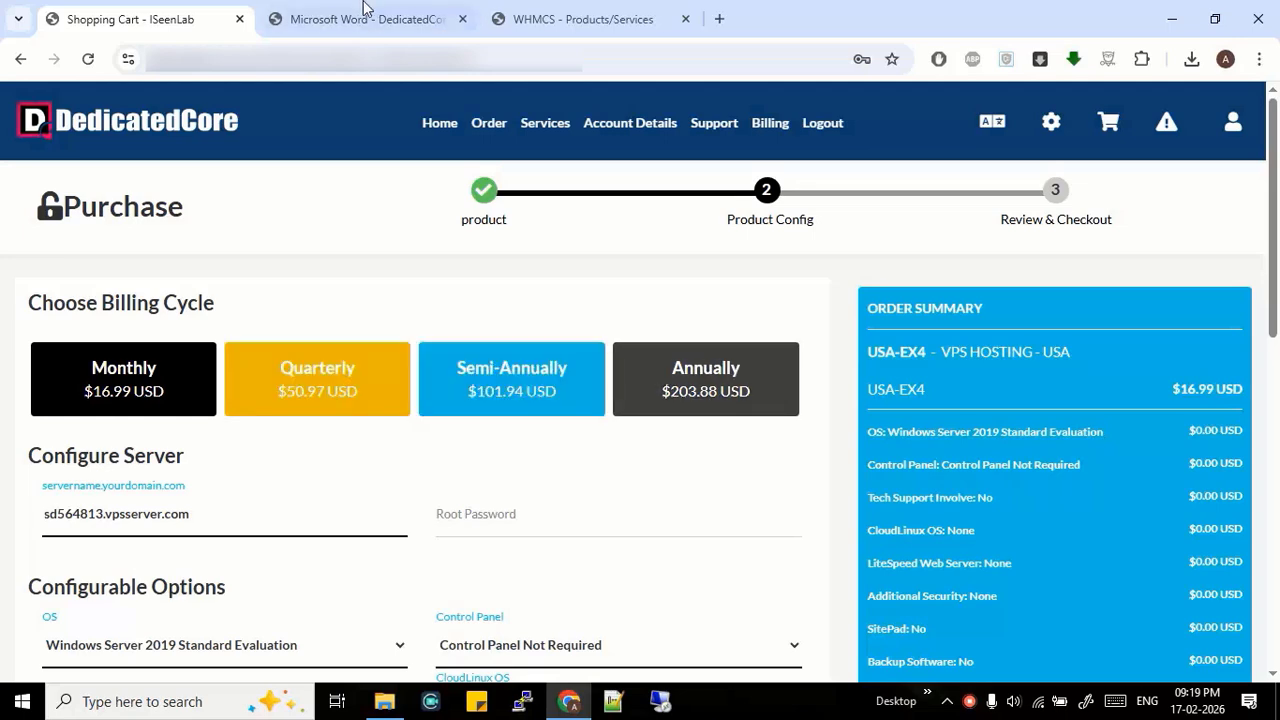
{"action": "left_click", "coordinate": [518, 14]}
Step: Enable monthly and quarterly billing in USD, pricing them at 21 and 63, checking the DedicatedCore order page for reference
{"action": "left_click", "coordinate": [564, 402]}
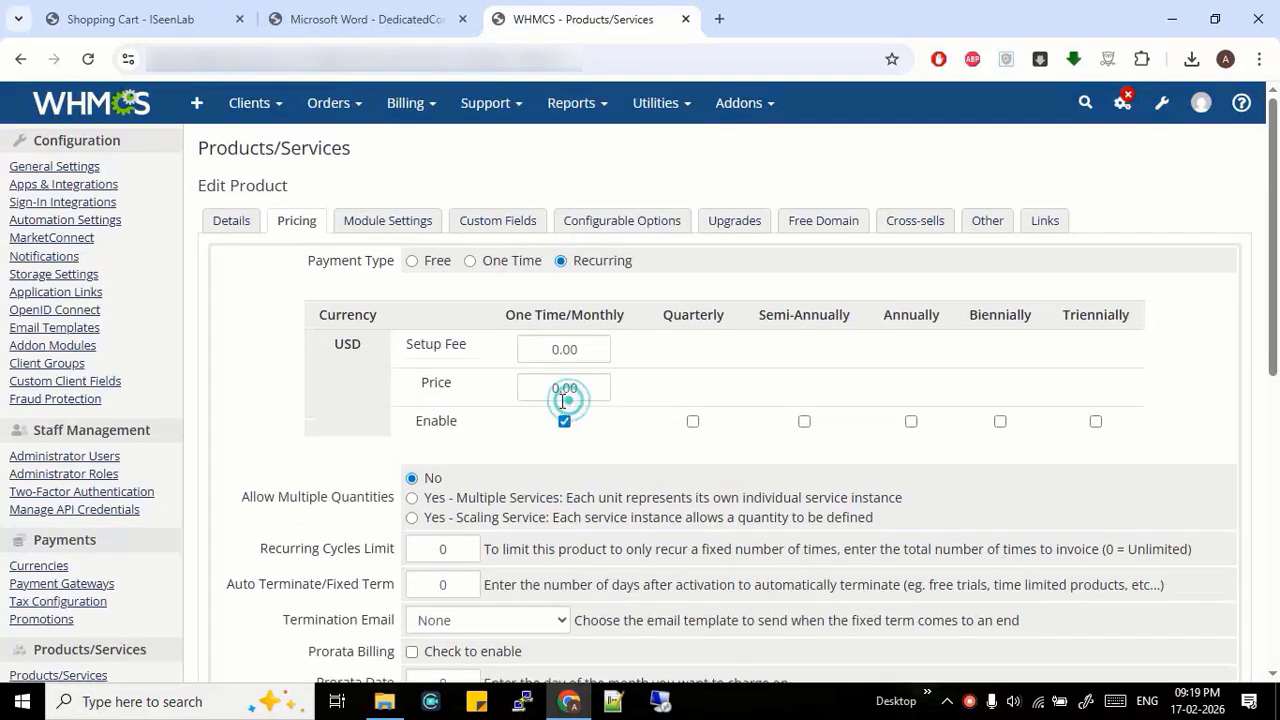
{"action": "left_click_drag", "start_coordinate": [582, 387], "coordinate": [486, 387]}
{"action": "type", "text": "21"}
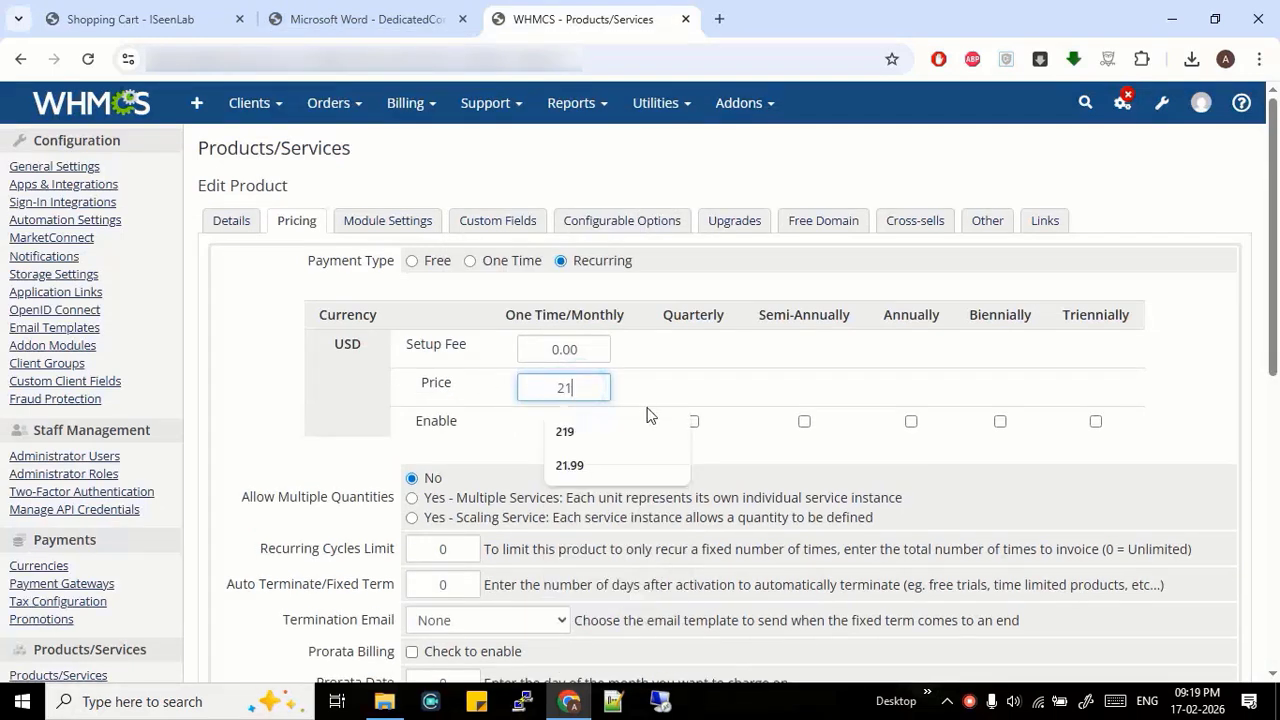
{"action": "left_click", "coordinate": [697, 422]}
{"action": "left_click", "coordinate": [145, 10]}
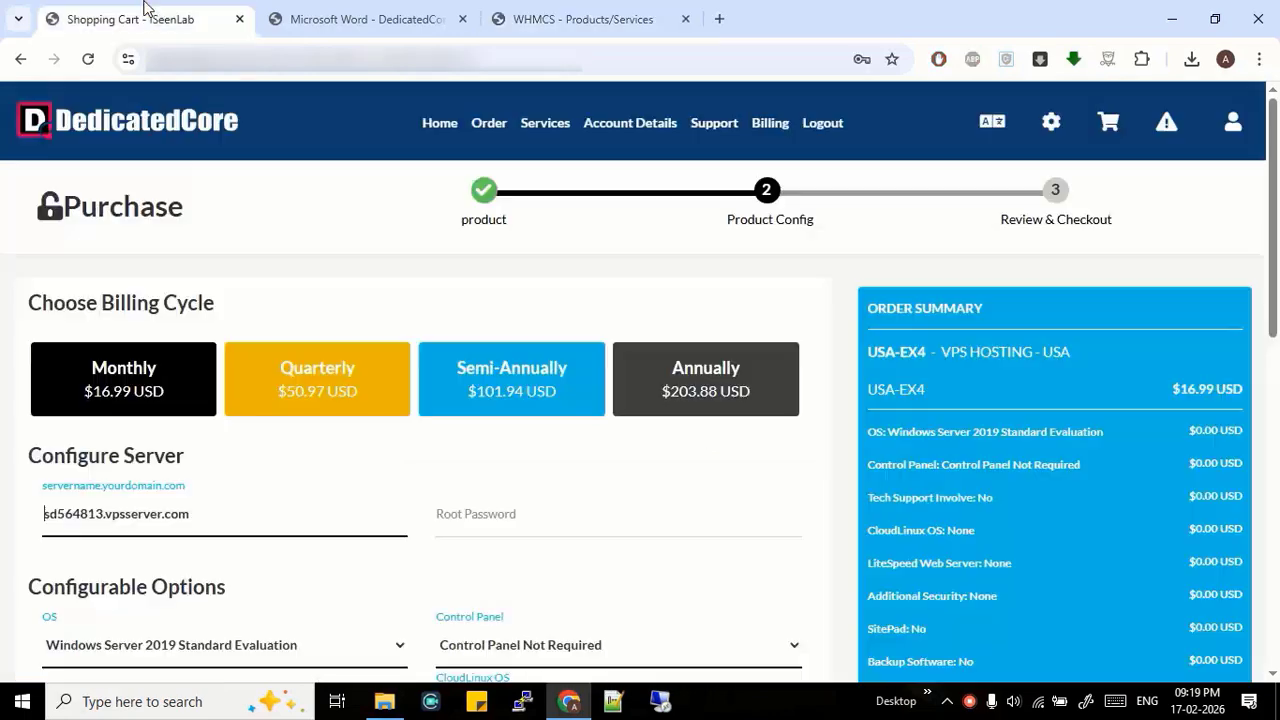
{"action": "left_click", "coordinate": [646, 12]}
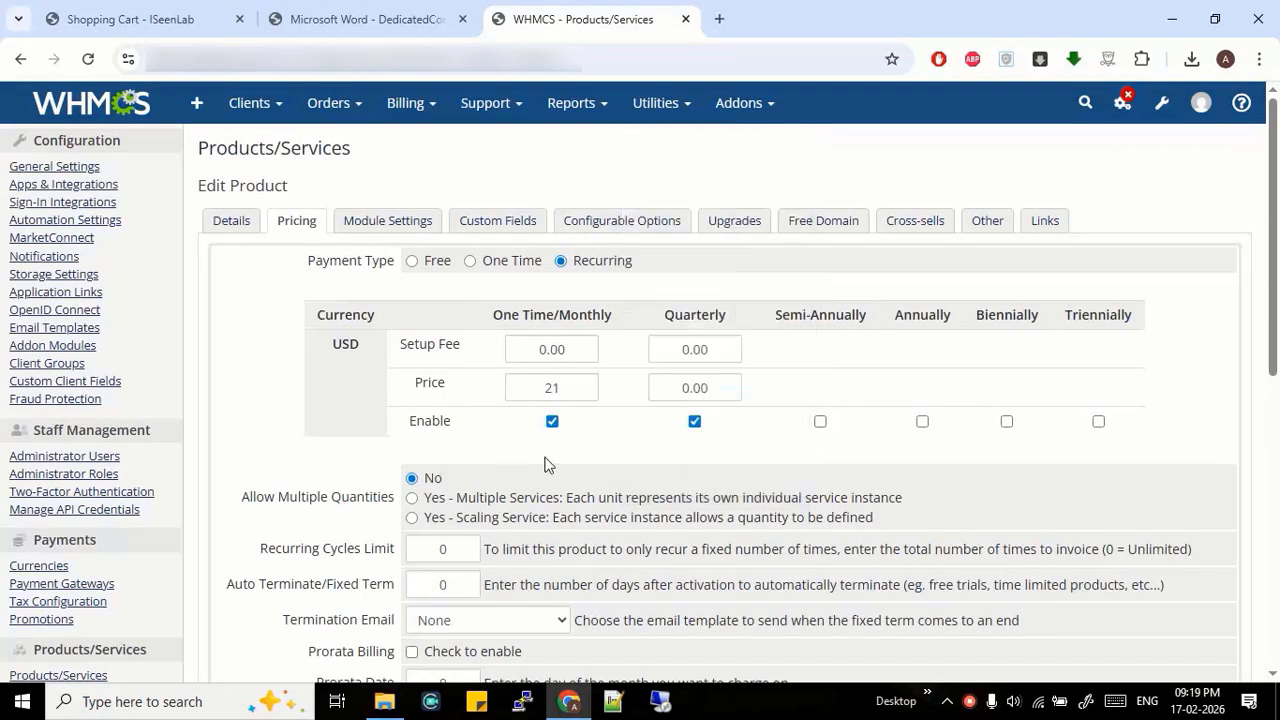
{"action": "left_click_drag", "start_coordinate": [720, 389], "coordinate": [584, 387]}
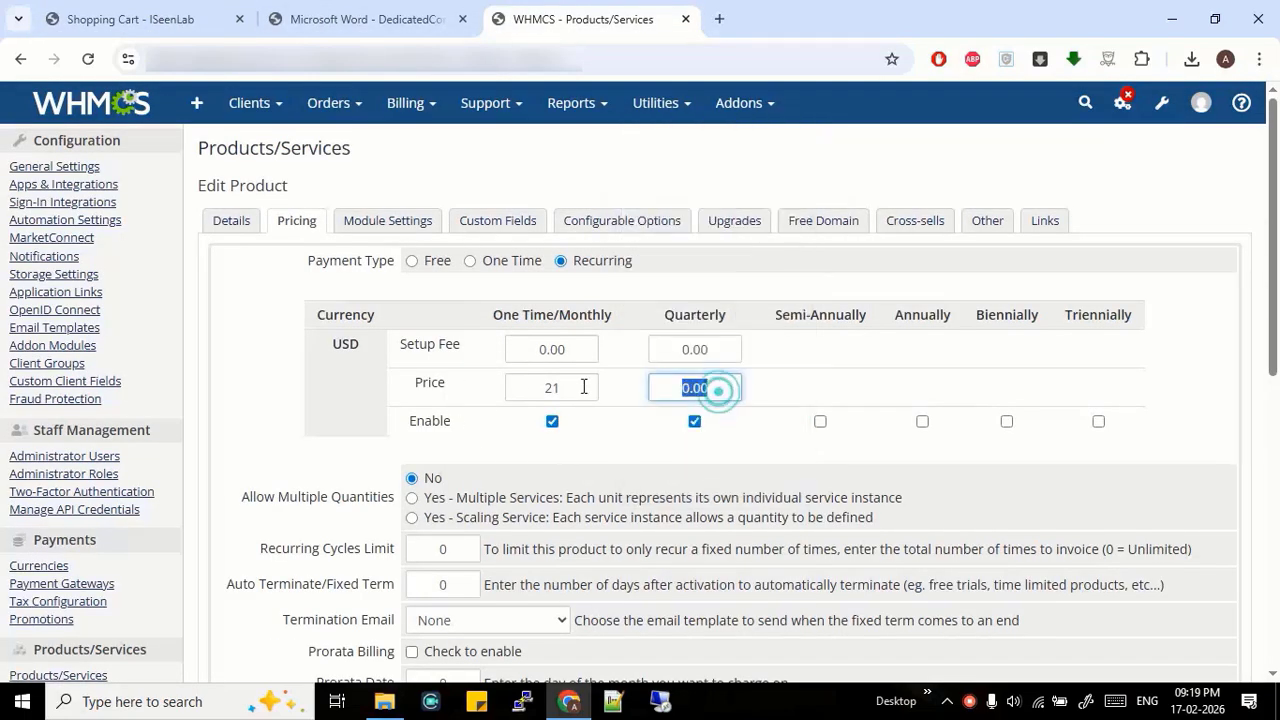
{"action": "type", "text": "63"}
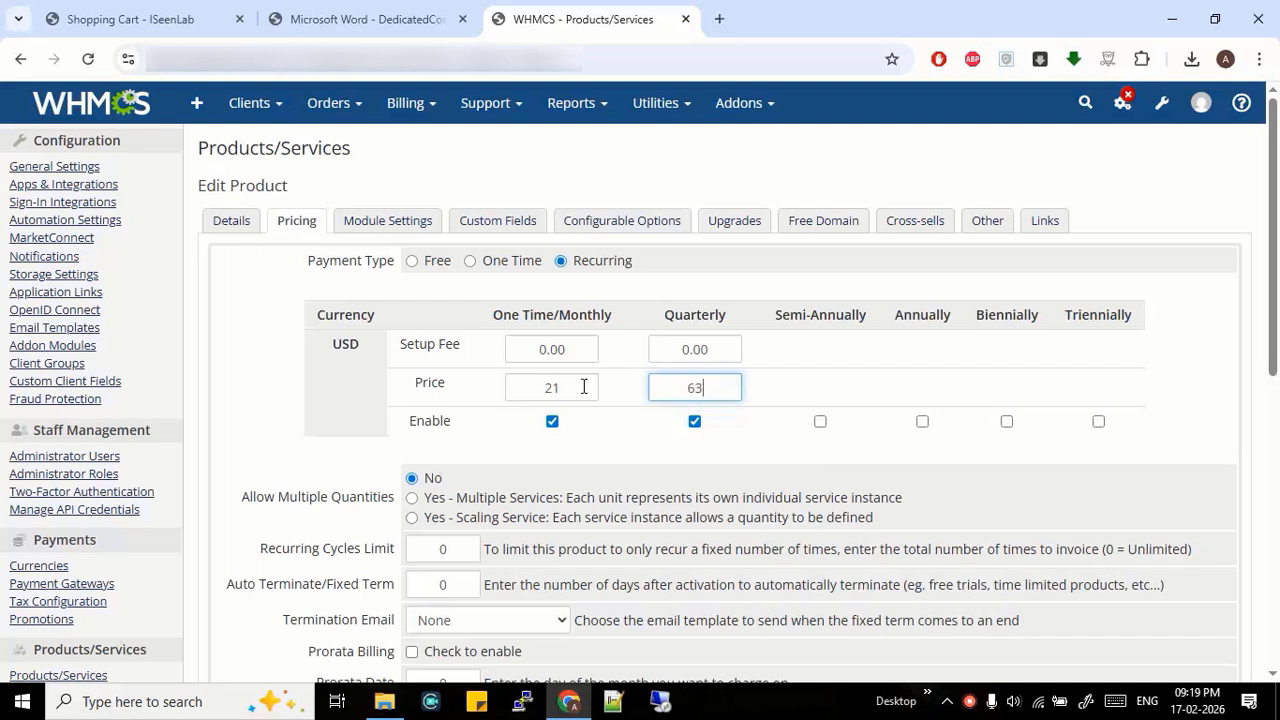
Step: Enable semi-annual billing at 126 and annual billing at 252, and compare against the DedicatedCore order page
{"action": "key", "text": "Tab"}
{"action": "type", "text": "126"}
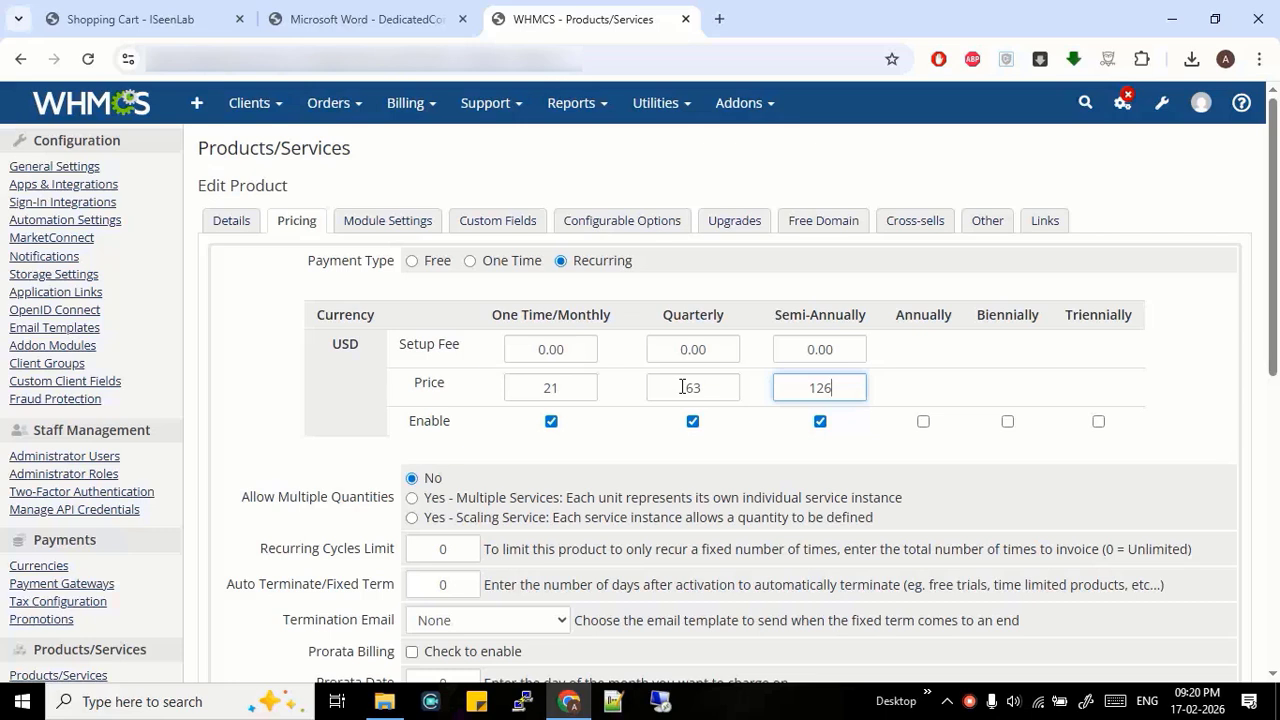
{"action": "left_click", "coordinate": [924, 421]}
{"action": "key", "text": "ctrl+a"}
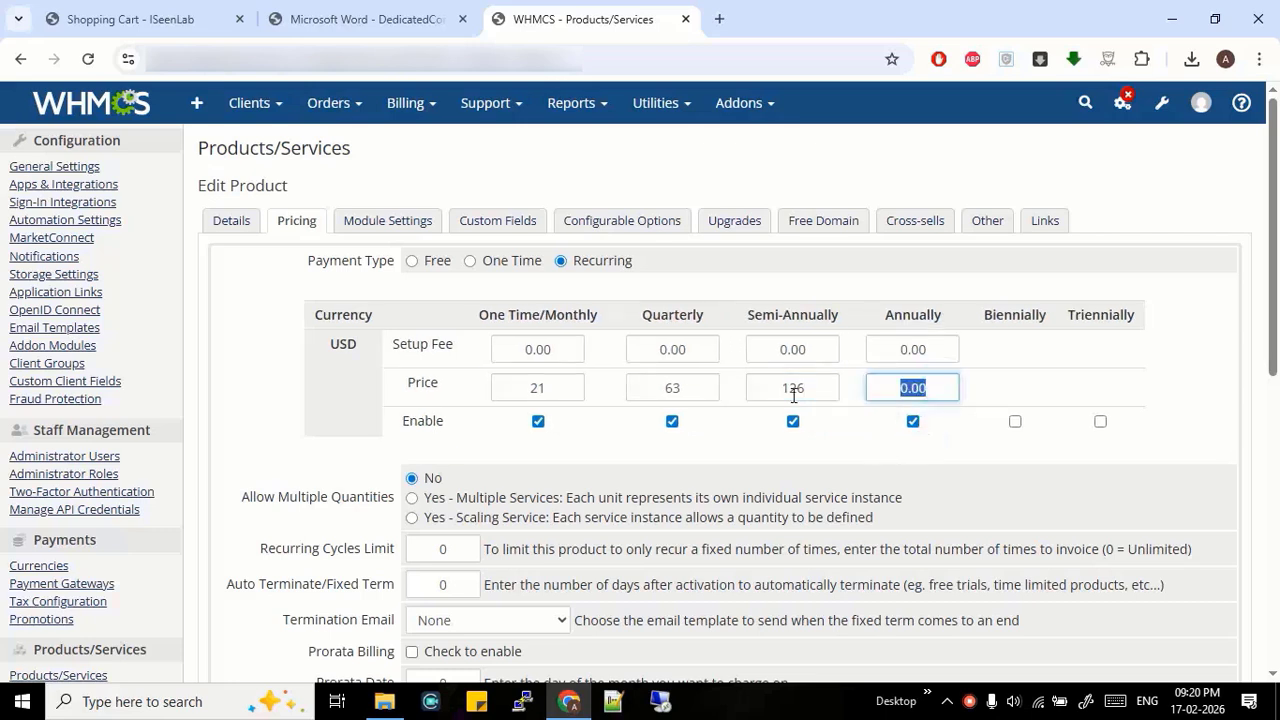
{"action": "type", "text": "252"}
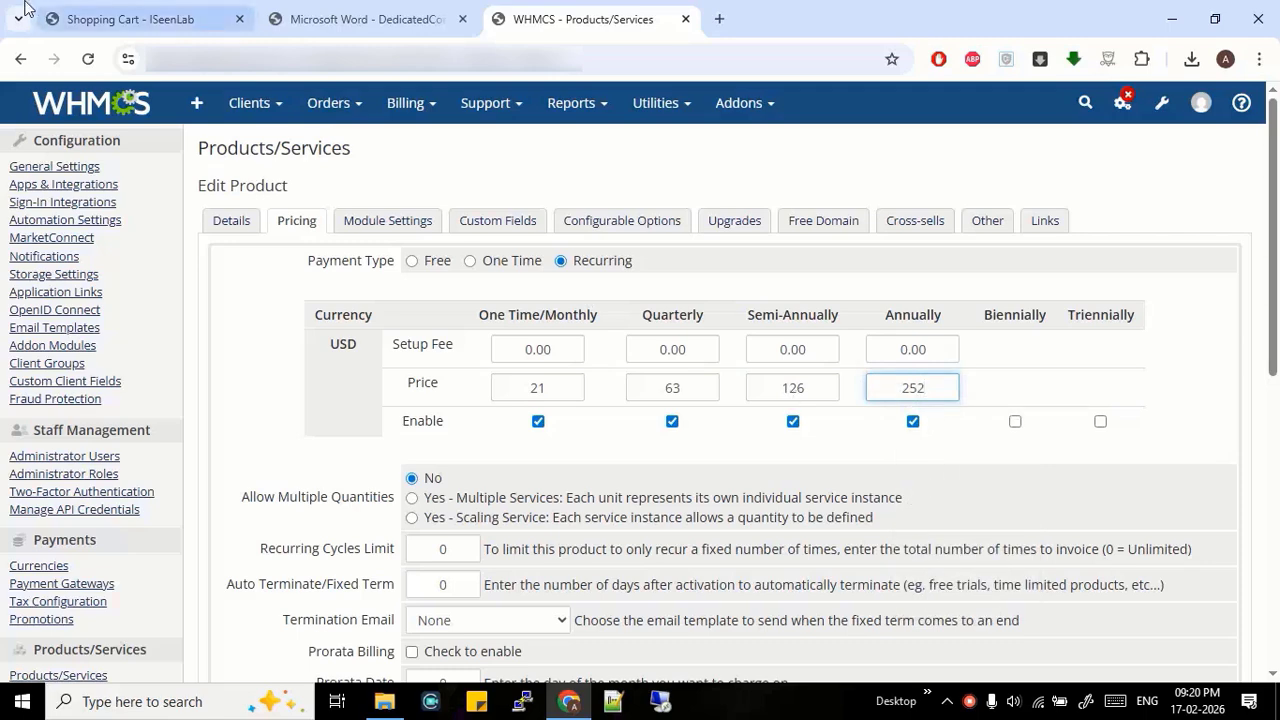
{"action": "left_click", "coordinate": [150, 20]}
{"action": "left_click", "coordinate": [582, 17]}
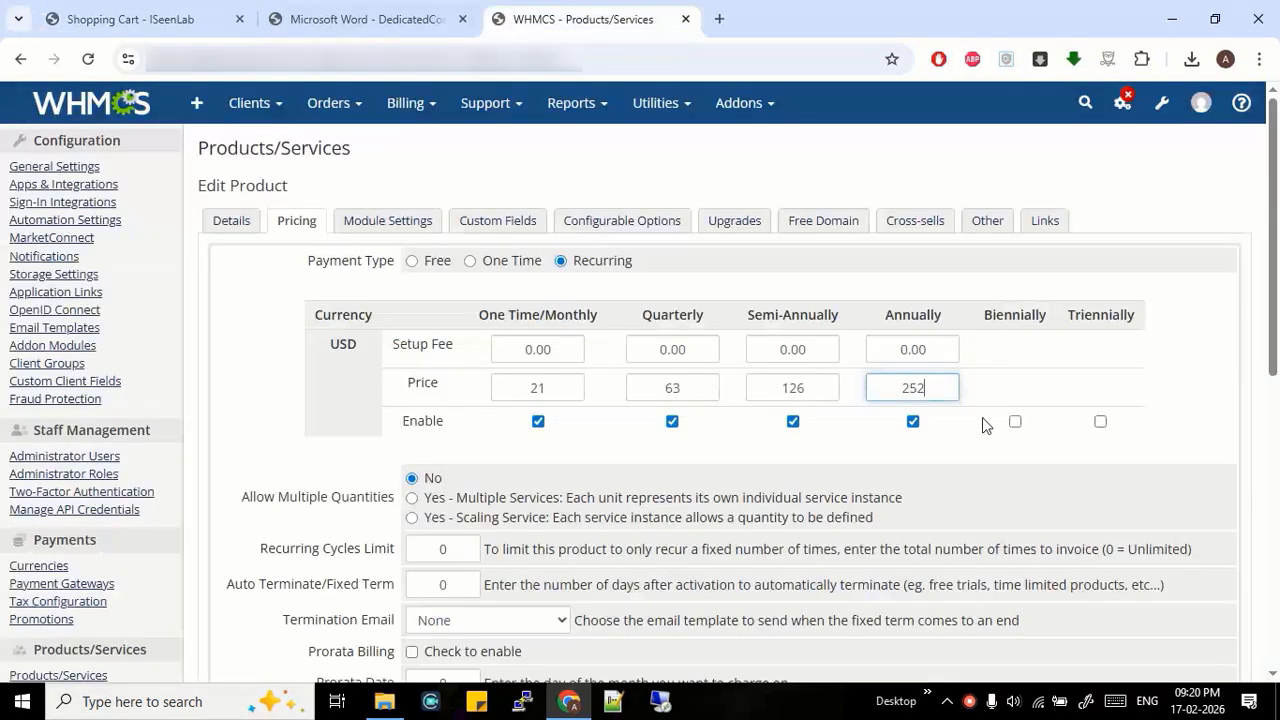
Step: Review the remaining pricing options, the US-IRON4 product details and the product's module settings
{"action": "scroll", "coordinate": [577, 397], "scroll_direction": "down", "scroll_amount": 2}
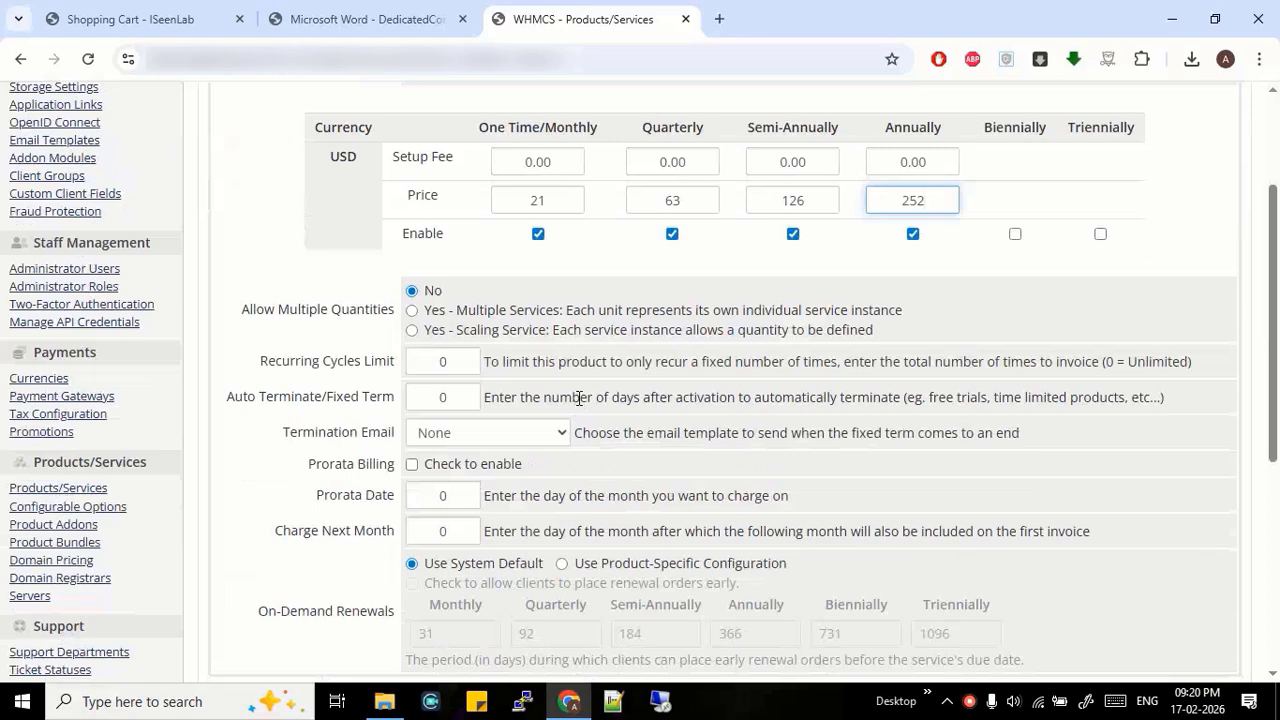
{"action": "scroll", "coordinate": [579, 397], "scroll_direction": "down", "scroll_amount": 1}
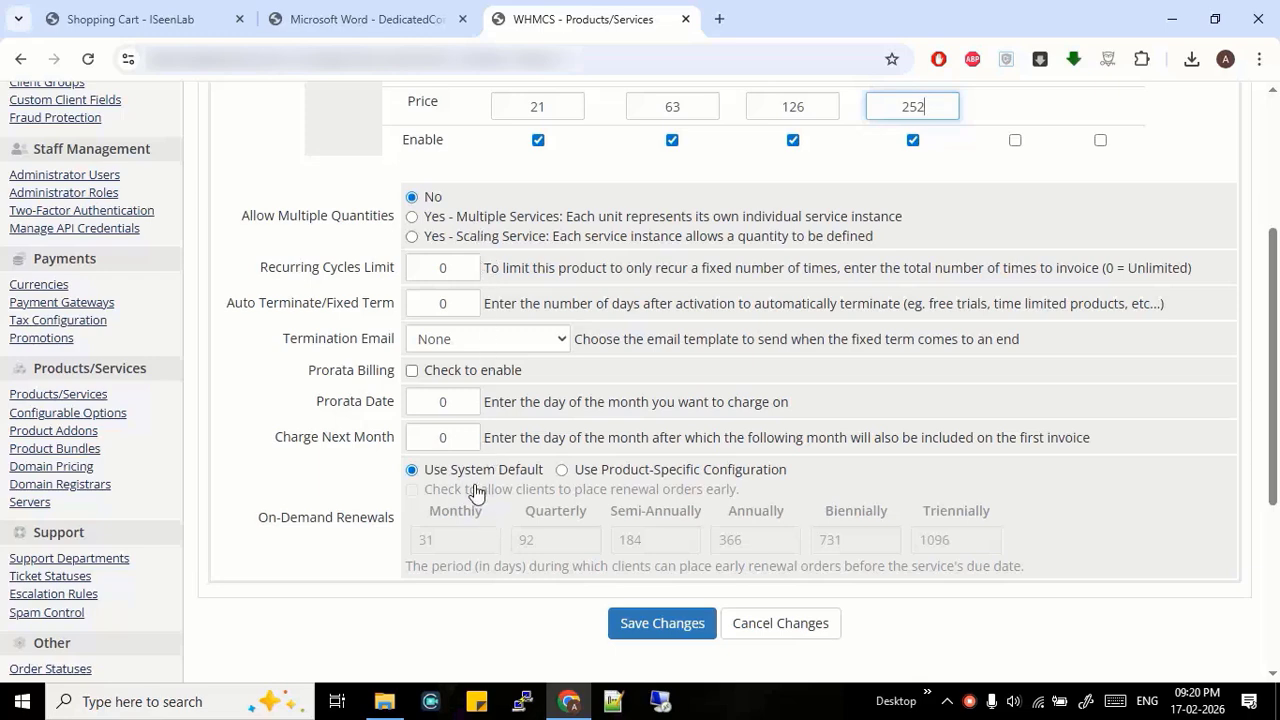
{"action": "scroll", "coordinate": [476, 493], "scroll_direction": "up", "scroll_amount": 3}
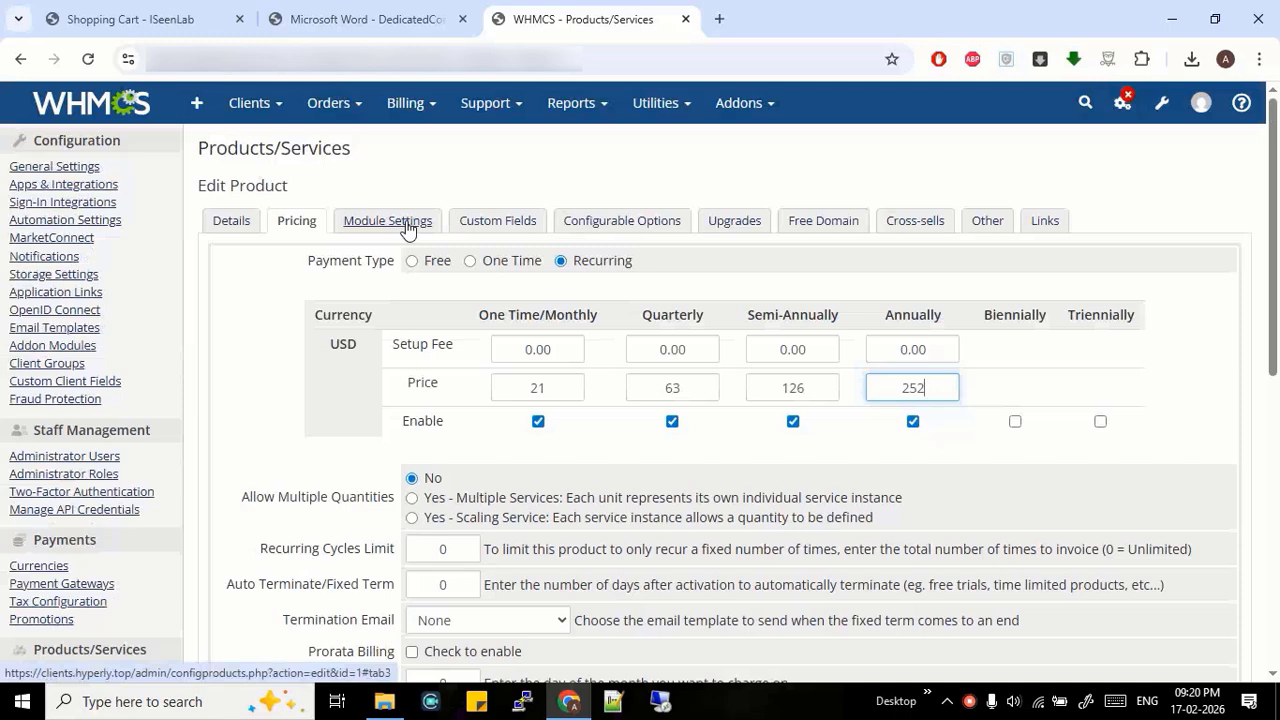
{"action": "left_click", "coordinate": [407, 226]}
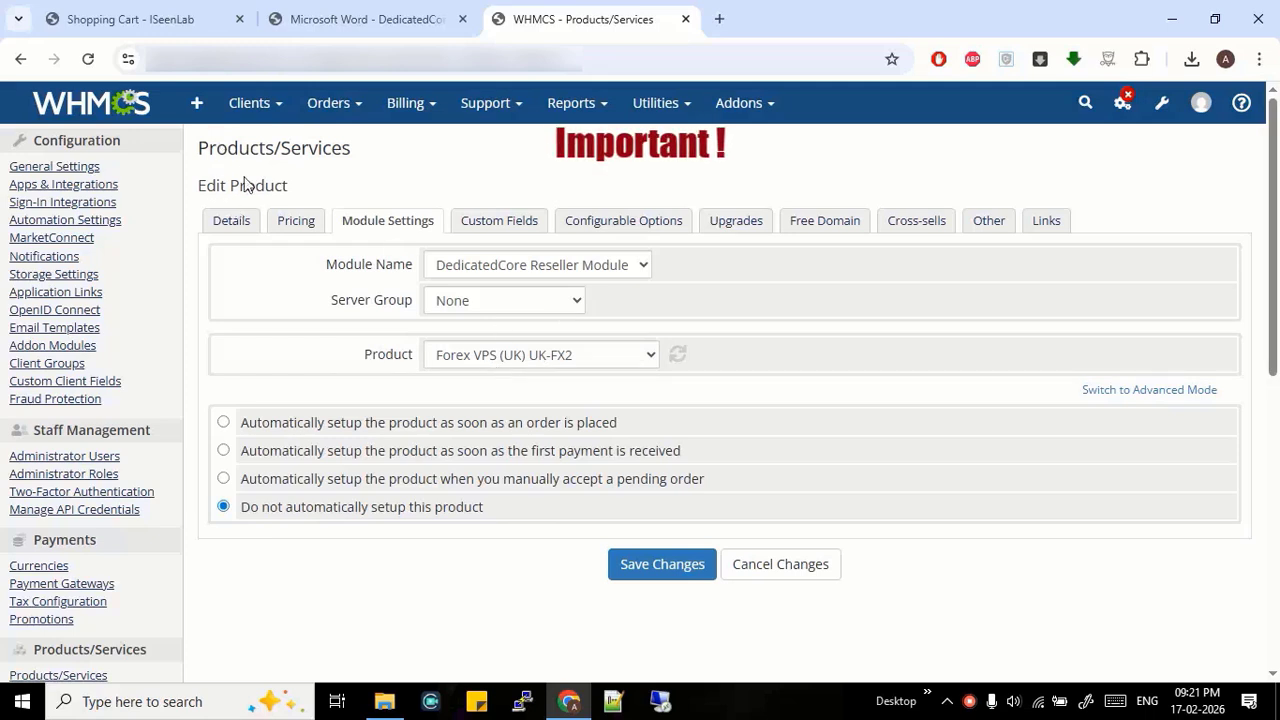
{"action": "left_click", "coordinate": [240, 220]}
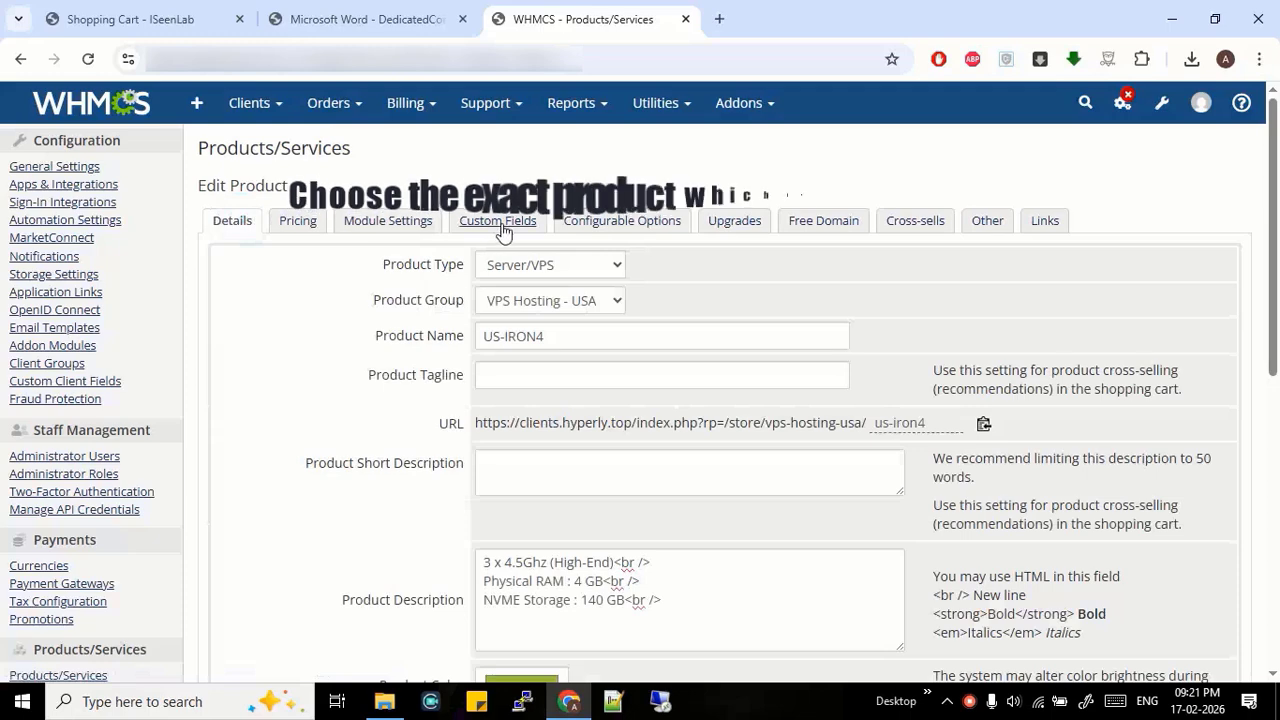
{"action": "left_click", "coordinate": [405, 219]}
Step: Link the product to the Linux VPS (USA) USA-EX4 plan, checking the plan name on the DedicatedCore order page, and save the changes
{"action": "left_click", "coordinate": [560, 354]}
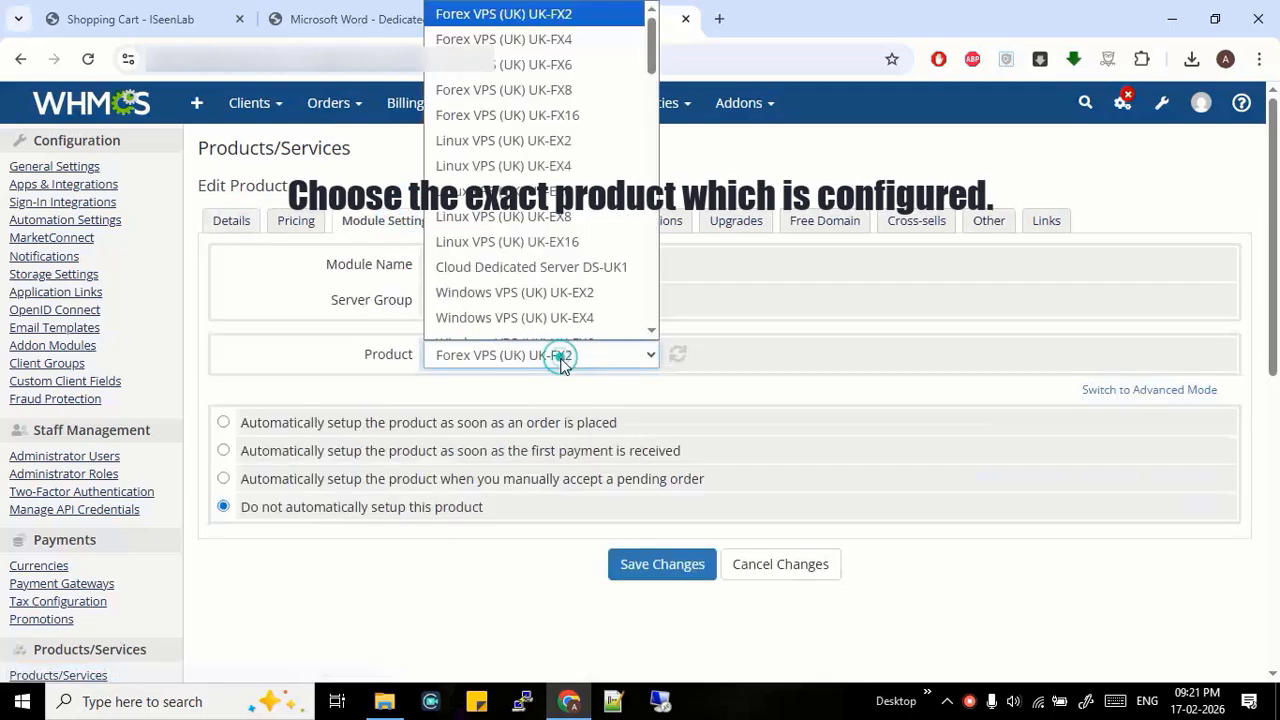
{"action": "left_click", "coordinate": [205, 18]}
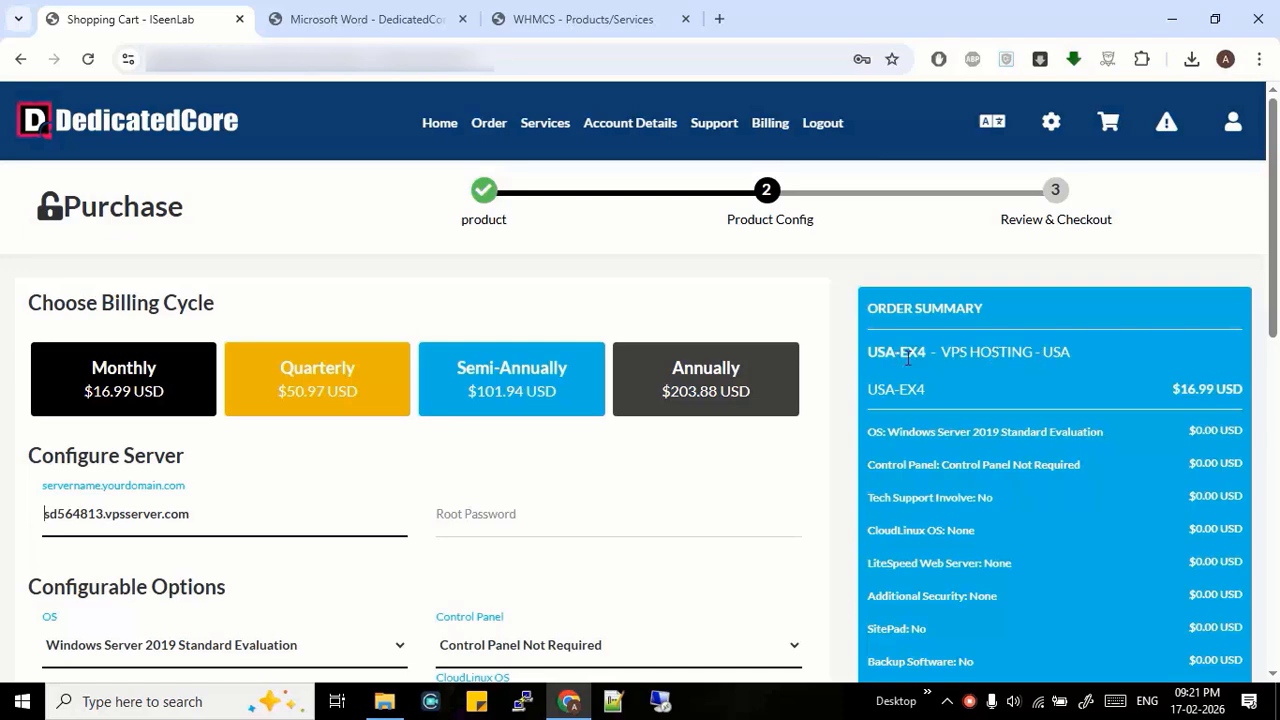
{"action": "left_click", "coordinate": [529, 18]}
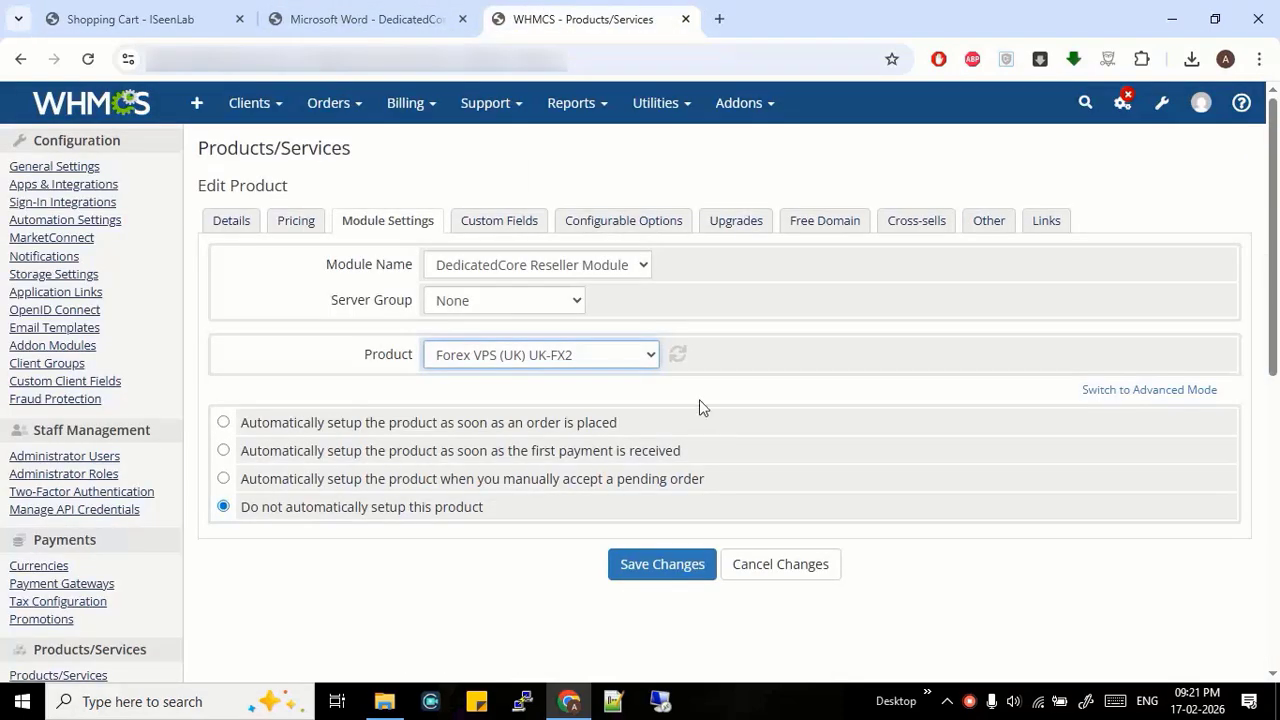
{"action": "left_click", "coordinate": [617, 354]}
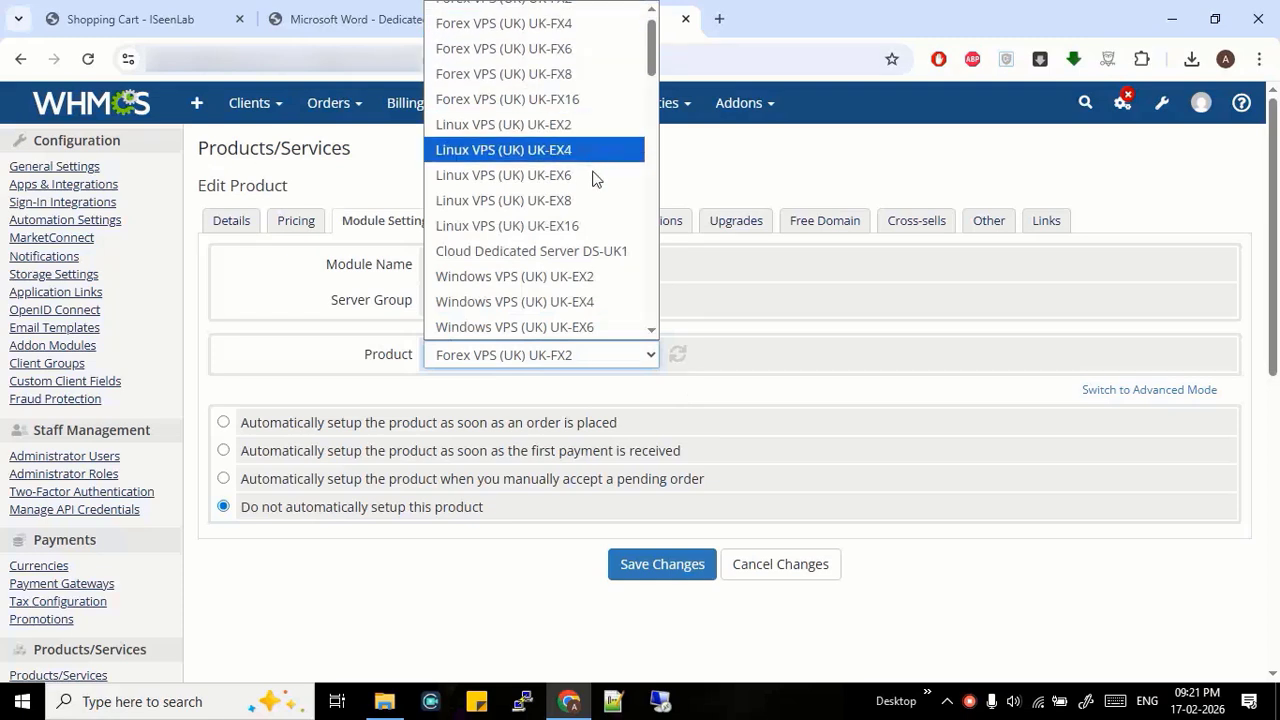
{"action": "scroll", "coordinate": [592, 186], "scroll_direction": "down", "scroll_amount": 4}
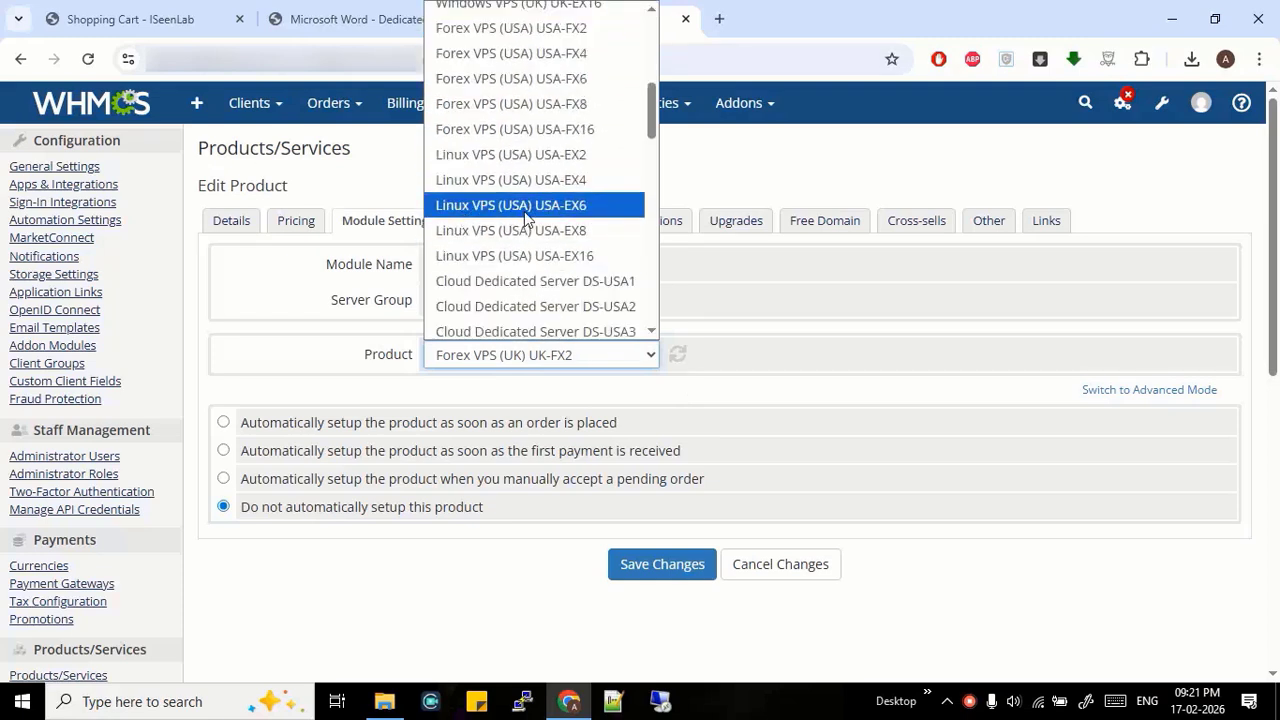
{"action": "left_click", "coordinate": [540, 180]}
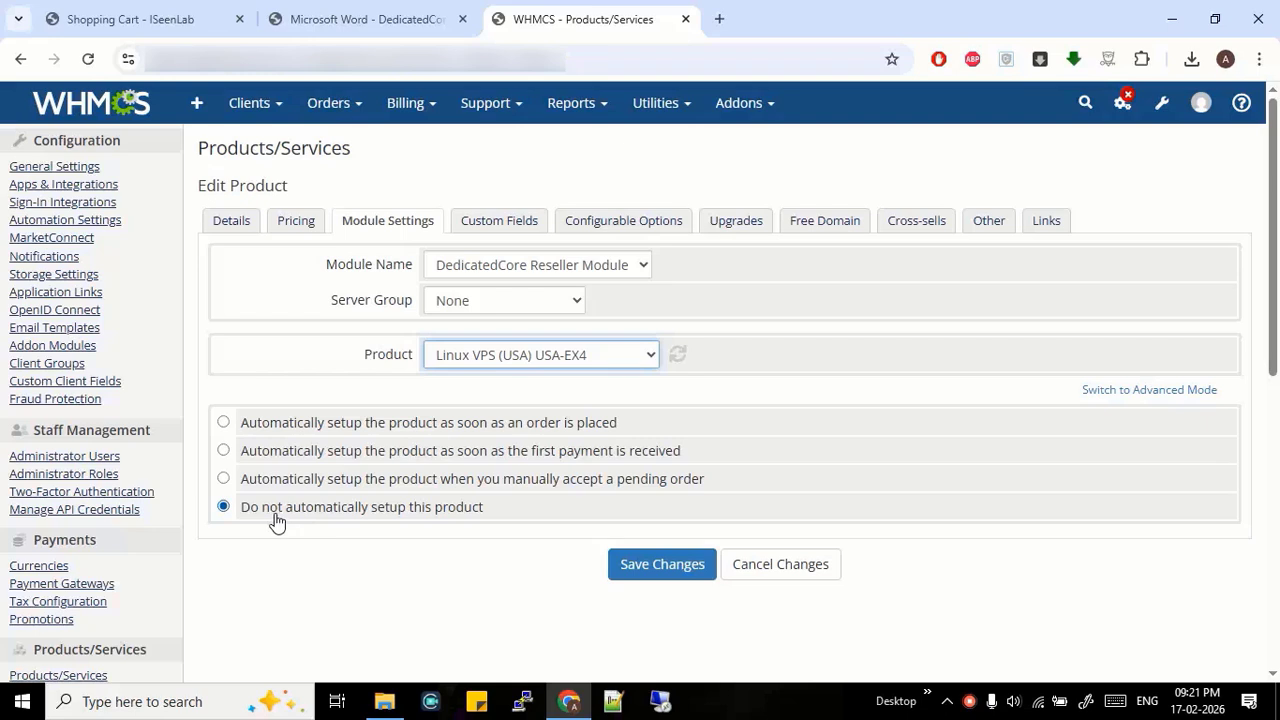
{"action": "left_click", "coordinate": [686, 580]}
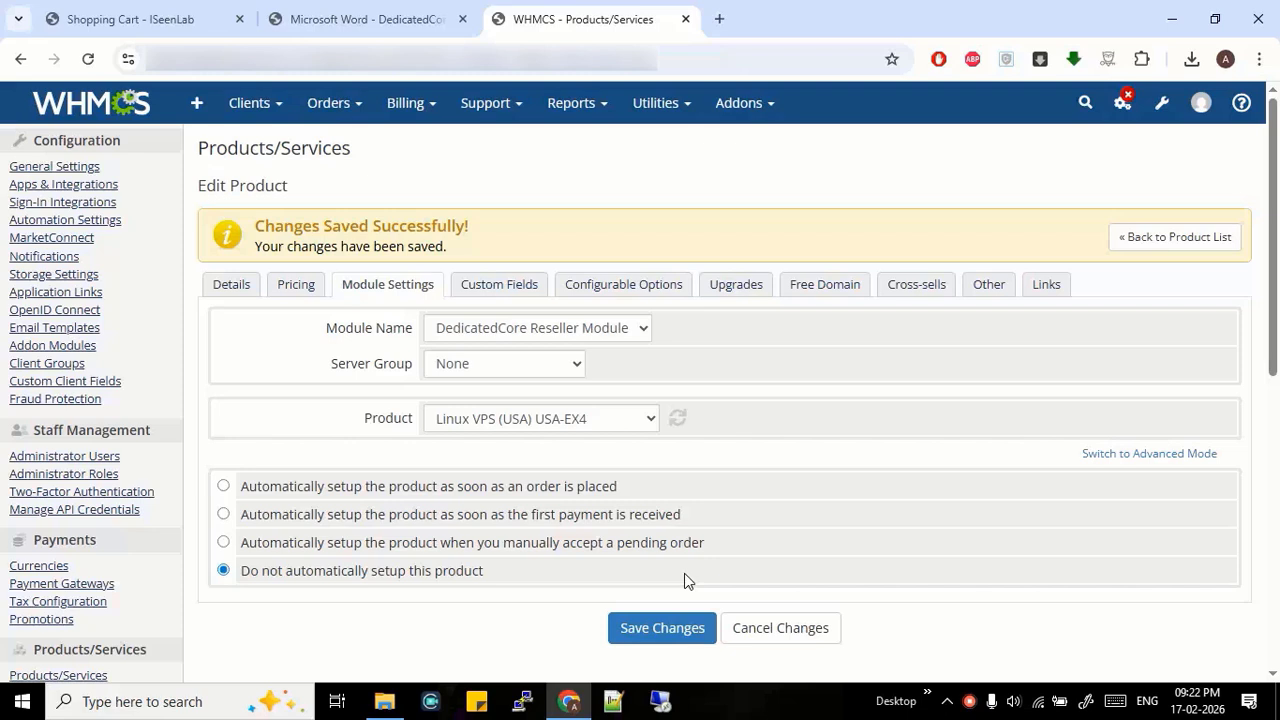
Step: Copy the product's Product Group Cart Link and load it in a new browser tab
{"action": "left_click", "coordinate": [1061, 287]}
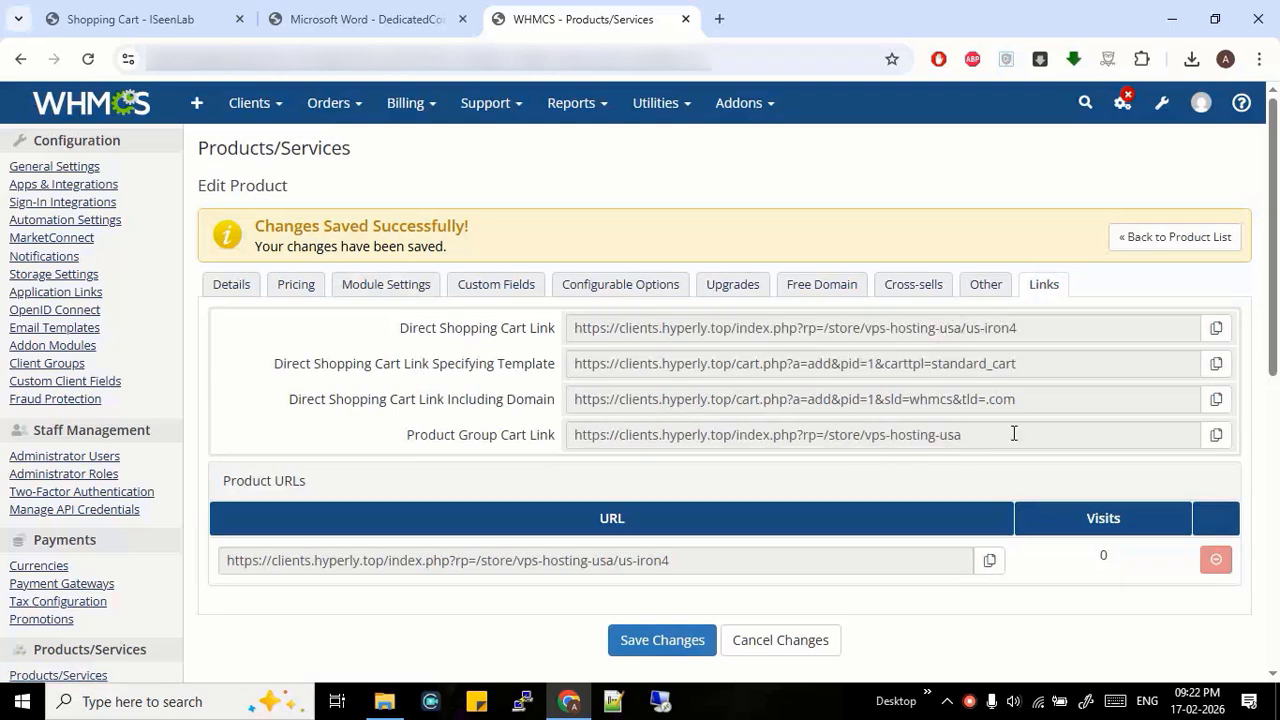
{"action": "left_click", "coordinate": [1215, 436]}
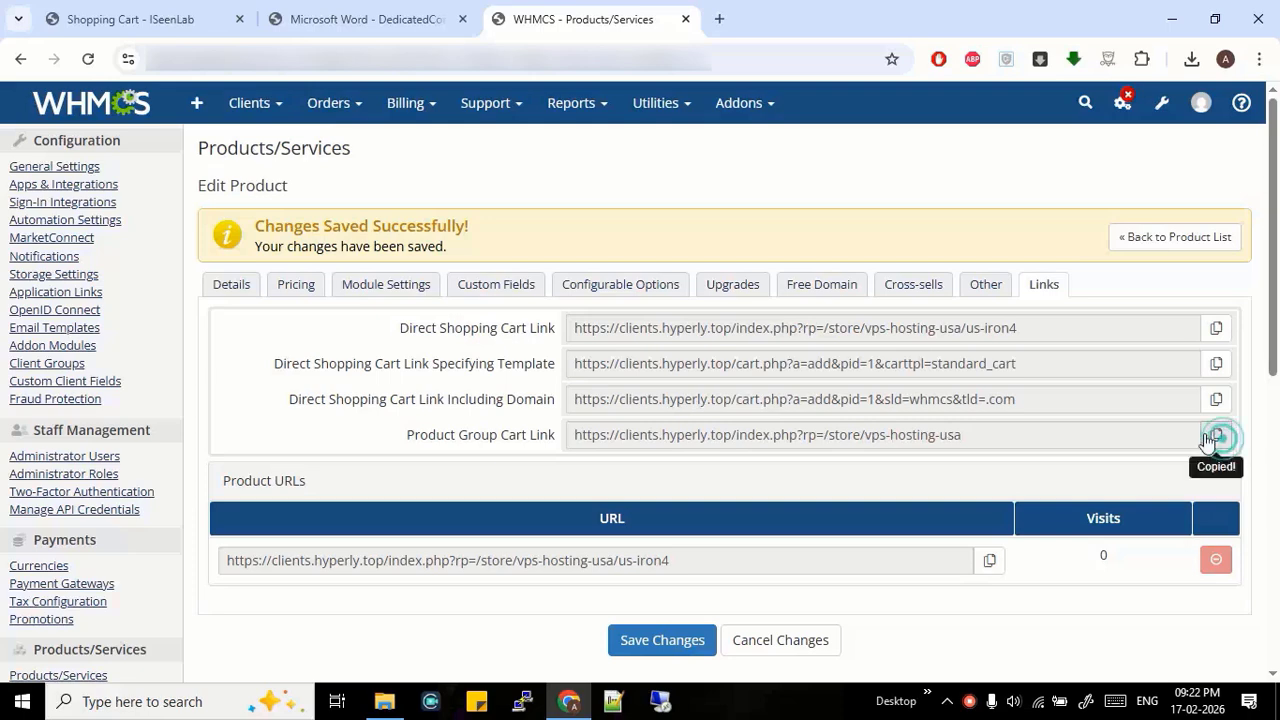
{"action": "left_click", "coordinate": [721, 18]}
{"action": "right_click", "coordinate": [729, 58]}
{"action": "left_click", "coordinate": [823, 246]}
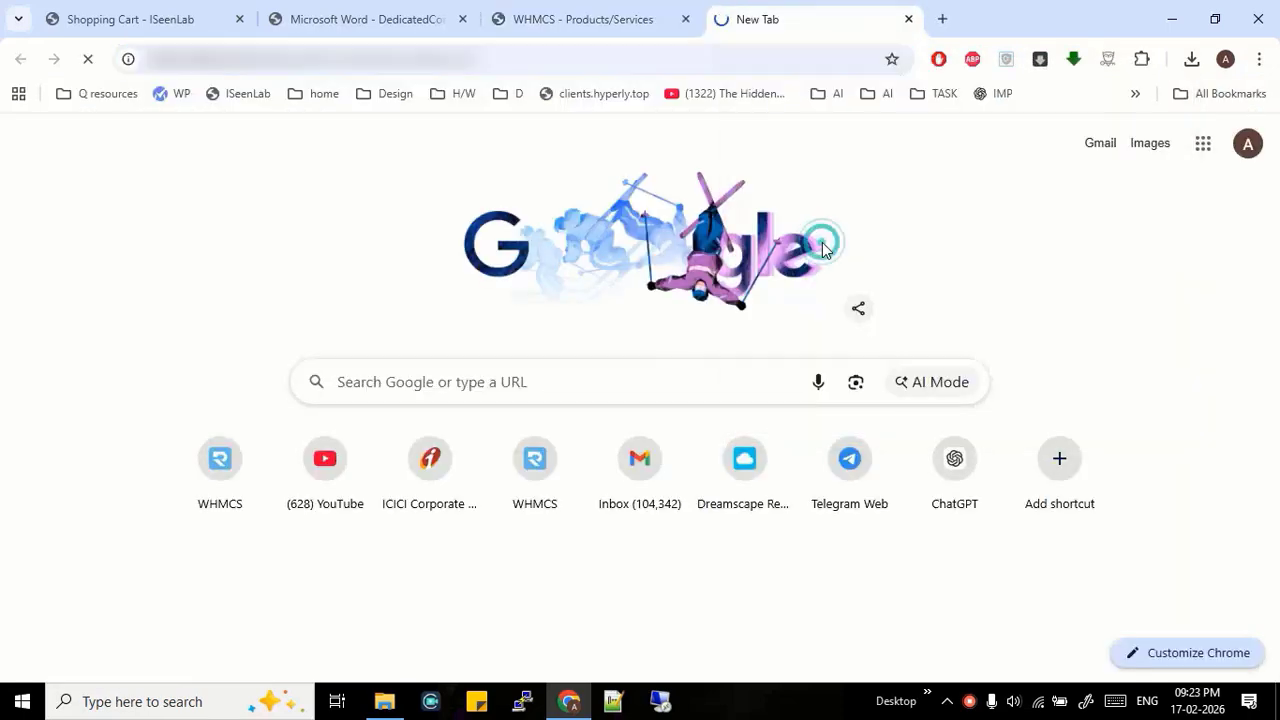
Step: Start an order for US-IRON4 from the VPS Hosting - USA store page
{"action": "scroll", "coordinate": [796, 349], "scroll_direction": "down", "scroll_amount": 2}
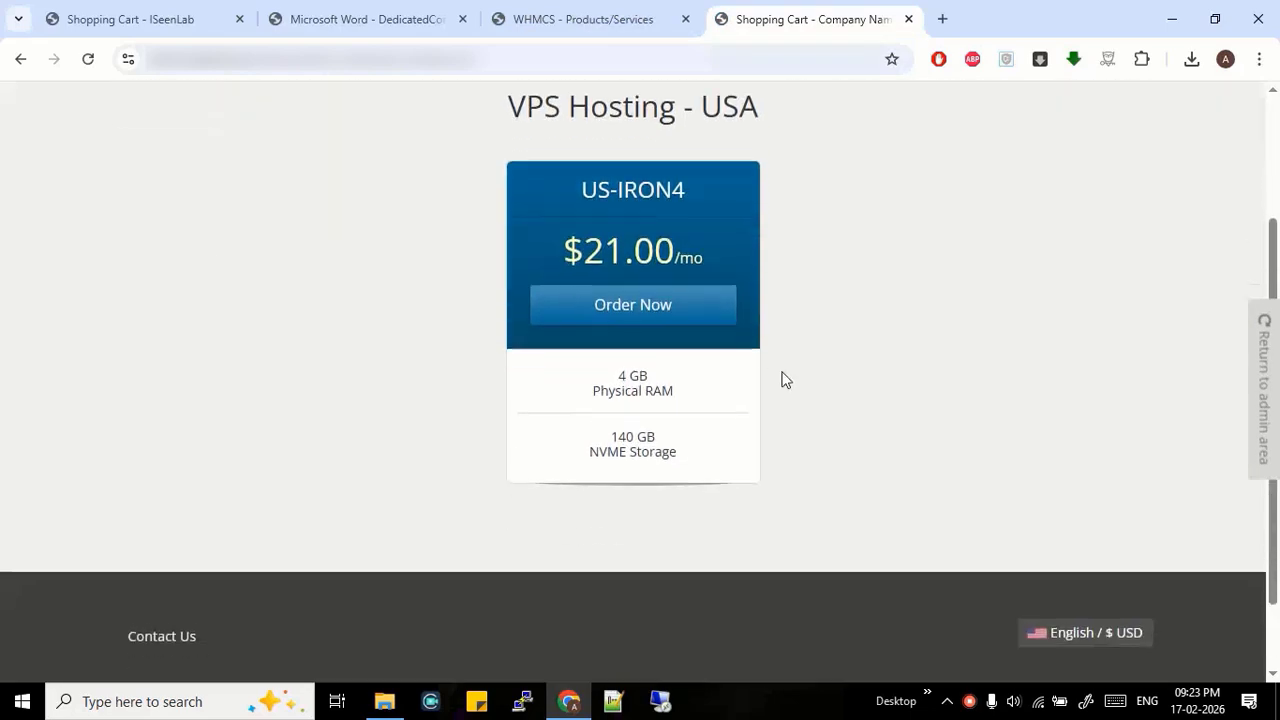
{"action": "left_click", "coordinate": [677, 315]}
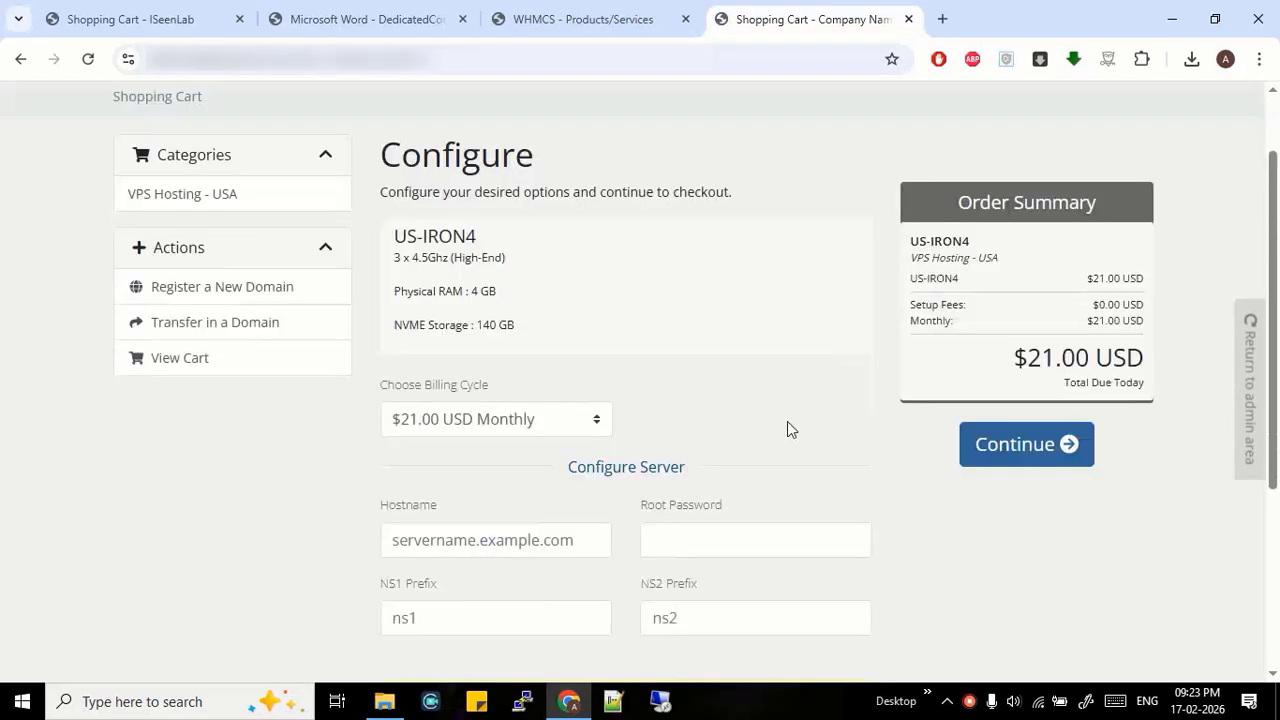